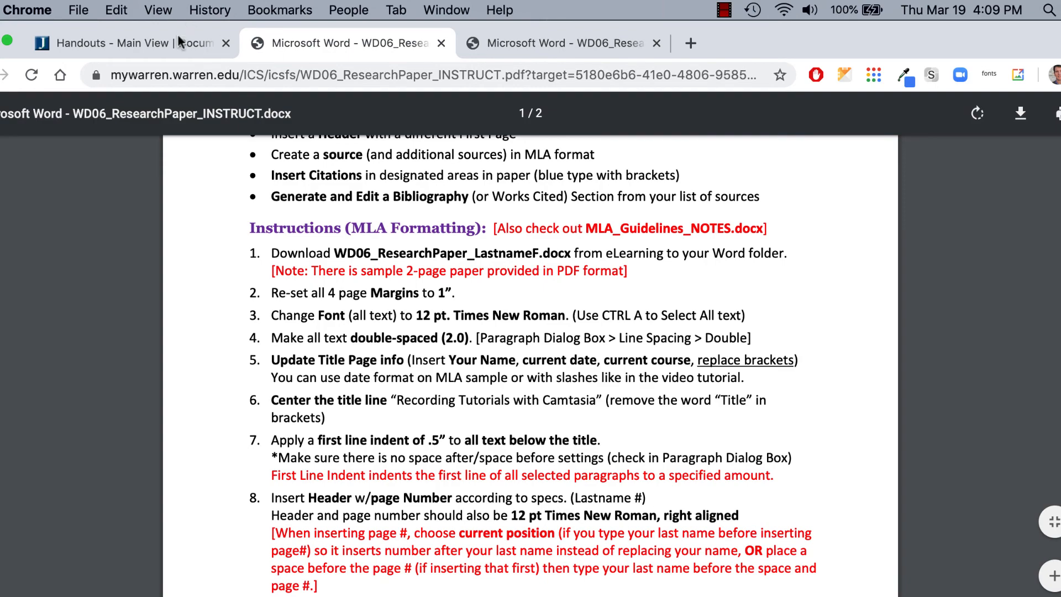
# Step: Save the WD06_ResearchPaper file to the Desktop, renamed with the student's last name and first initial
pyautogui.click(178, 39)
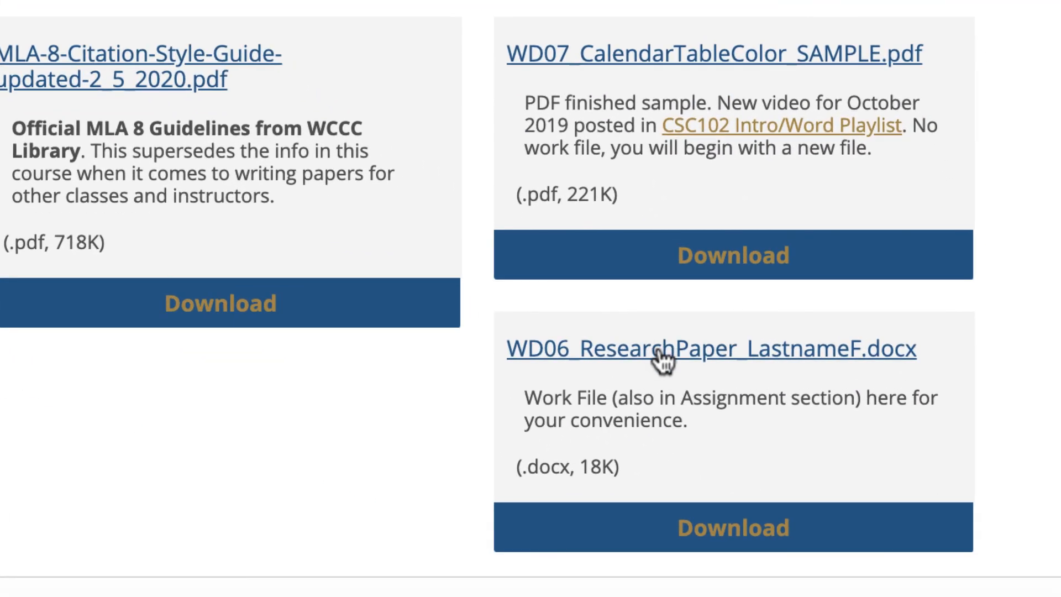
pyautogui.rightClick(659, 348)
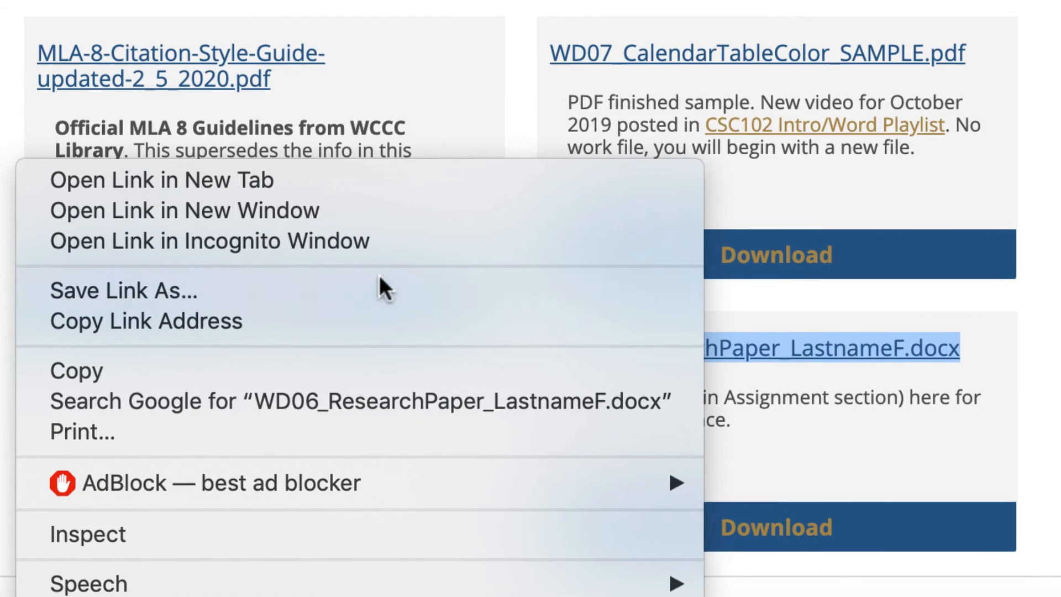
pyautogui.click(332, 286)
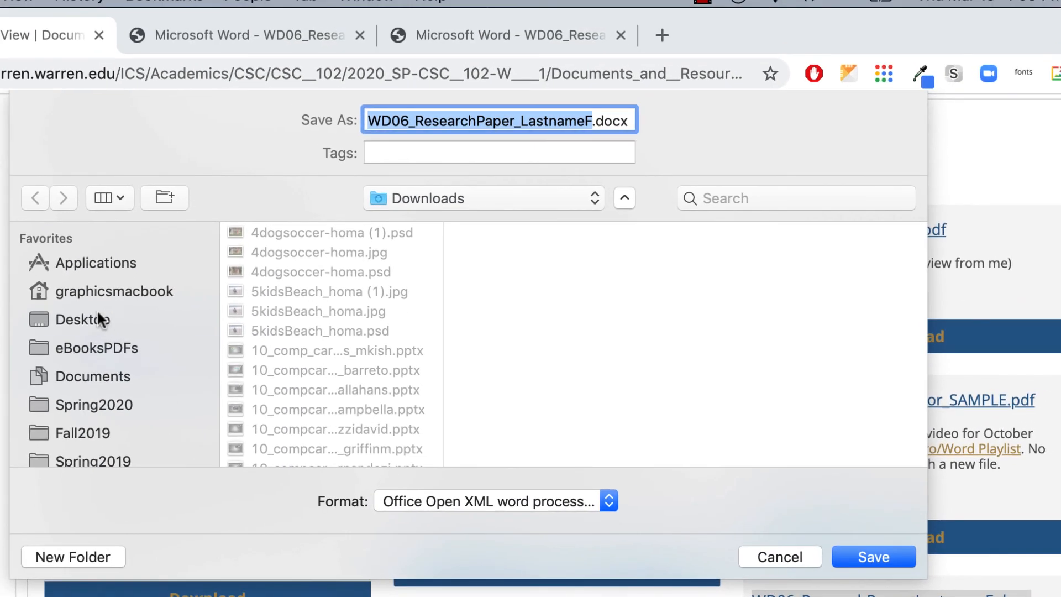
pyautogui.click(100, 319)
pyautogui.moveTo(520, 120); pyautogui.dragTo(593, 116)
pyautogui.write('HomaR')
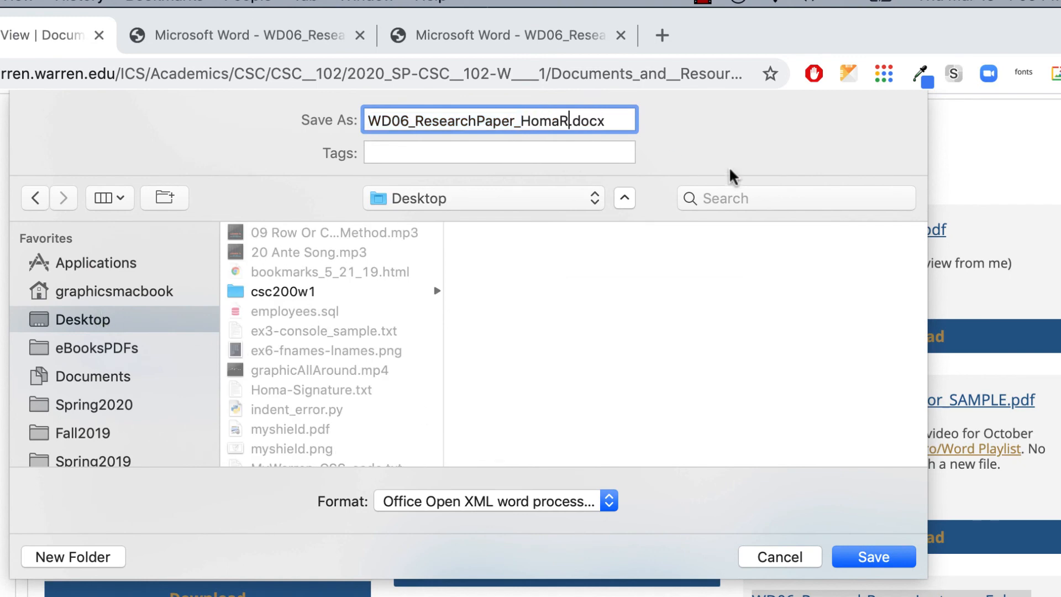
pyautogui.click(868, 553)
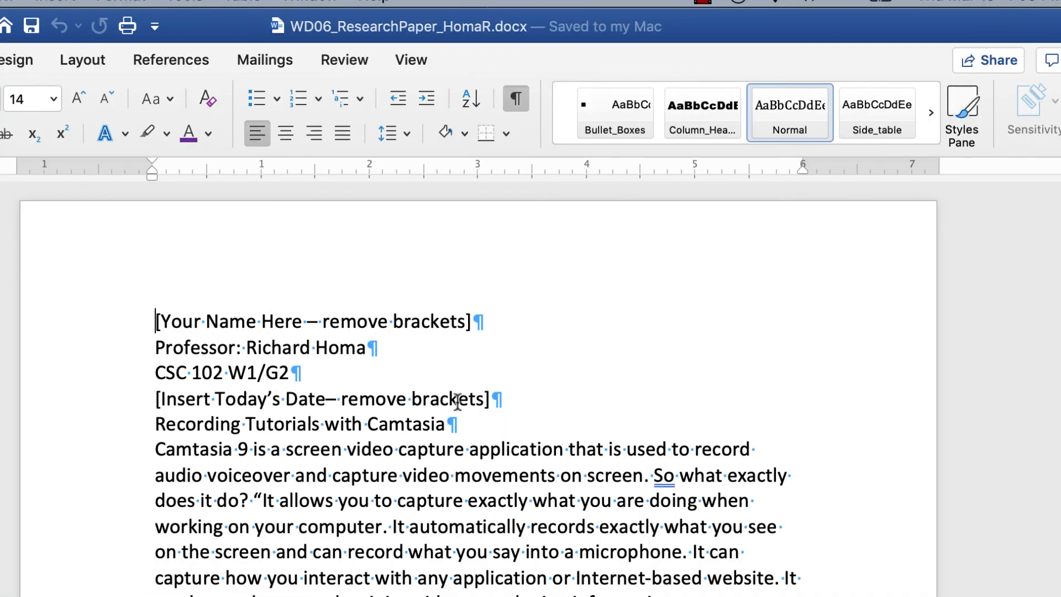
# Step: Scroll through the research paper in Word, then go back to the course handouts page in Chrome
pyautogui.scroll(-10, 469, 399)
pyautogui.scroll(10, 486, 397)
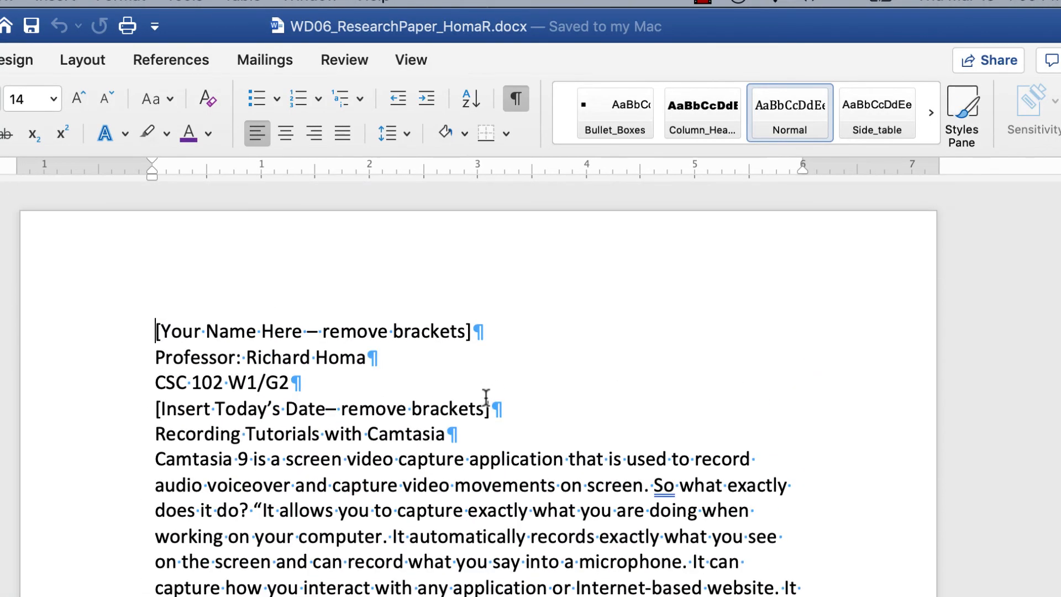
pyautogui.scroll(-10, 486, 397)
pyautogui.scroll(9, 465, 408)
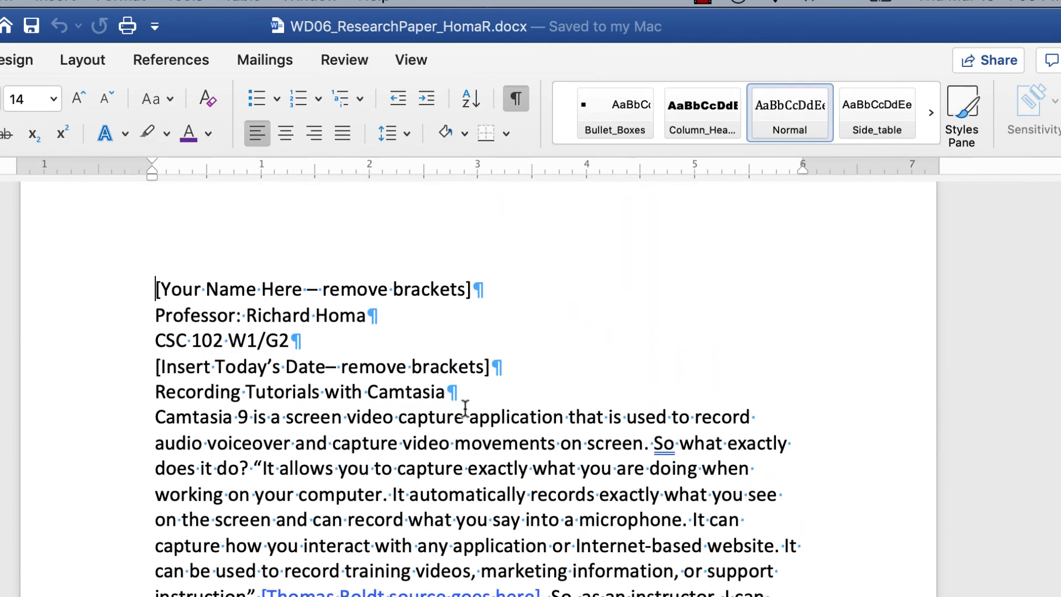
pyautogui.scroll(-5, 465, 409)
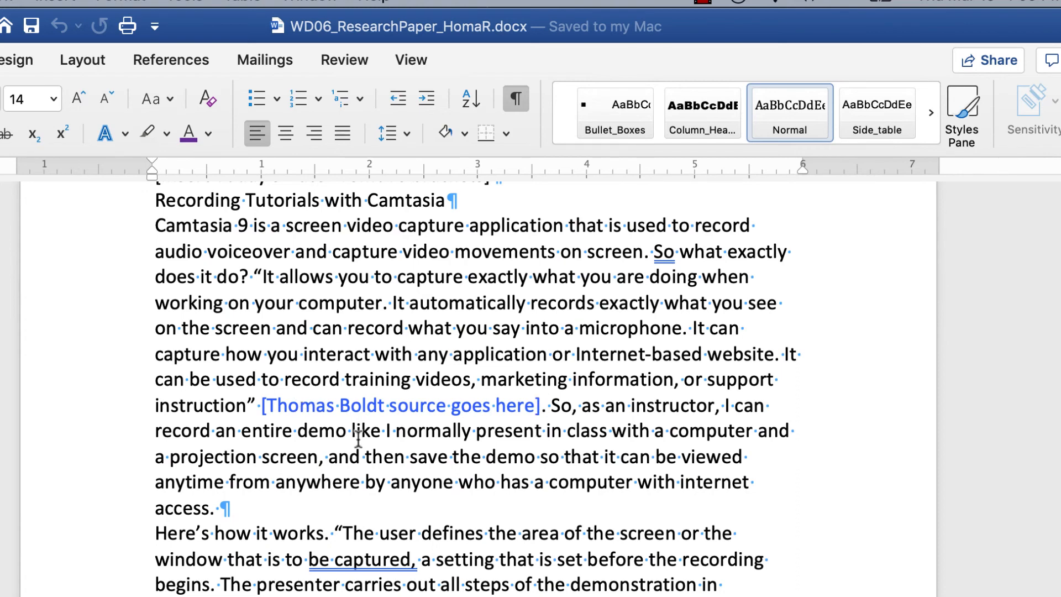
pyautogui.scroll(-2, 358, 440)
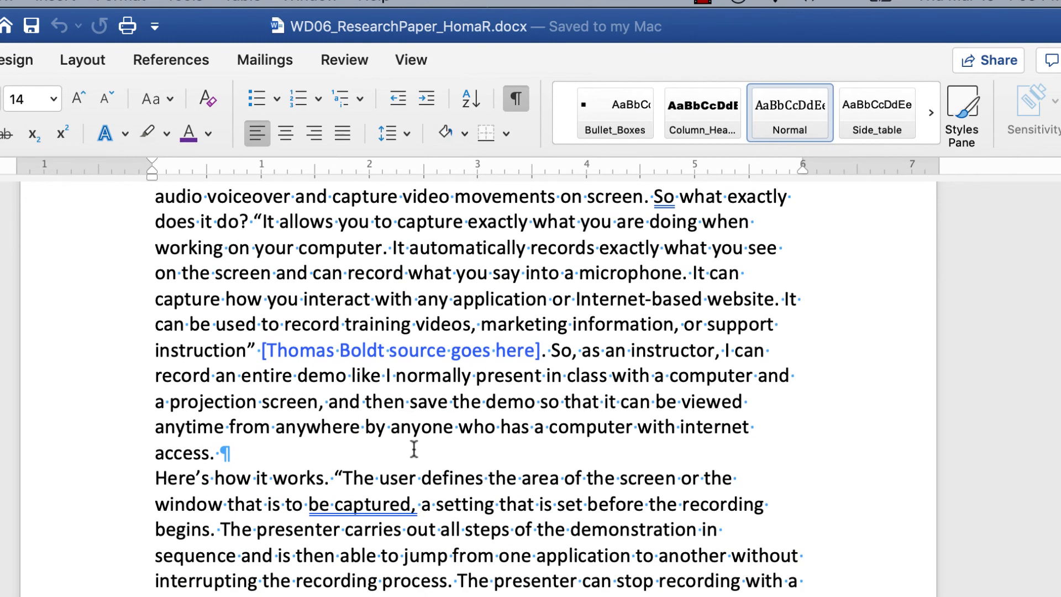
pyautogui.scroll(7, 420, 457)
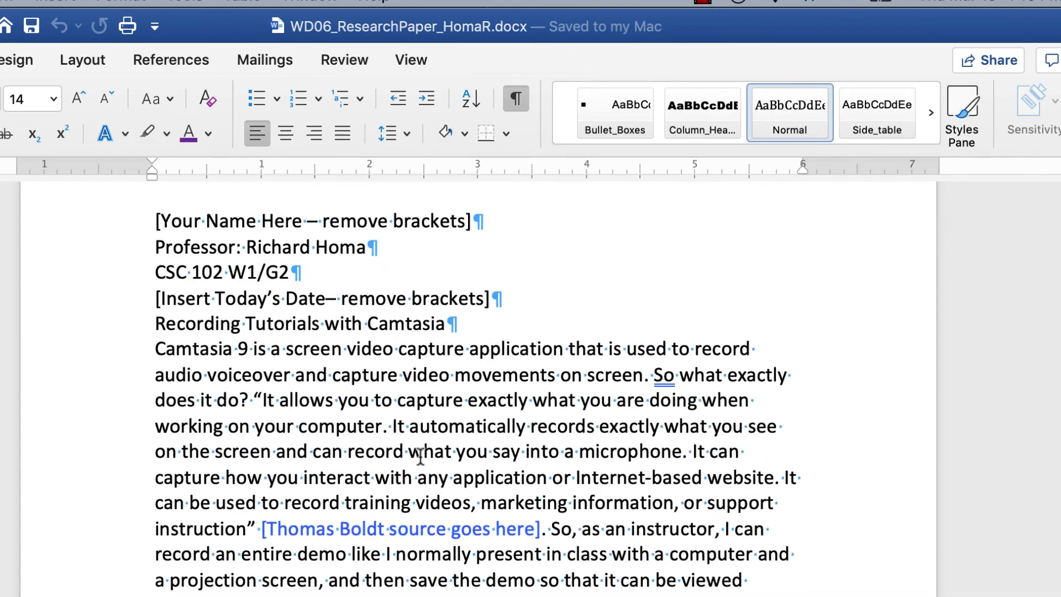
pyautogui.scroll(-3, 420, 457)
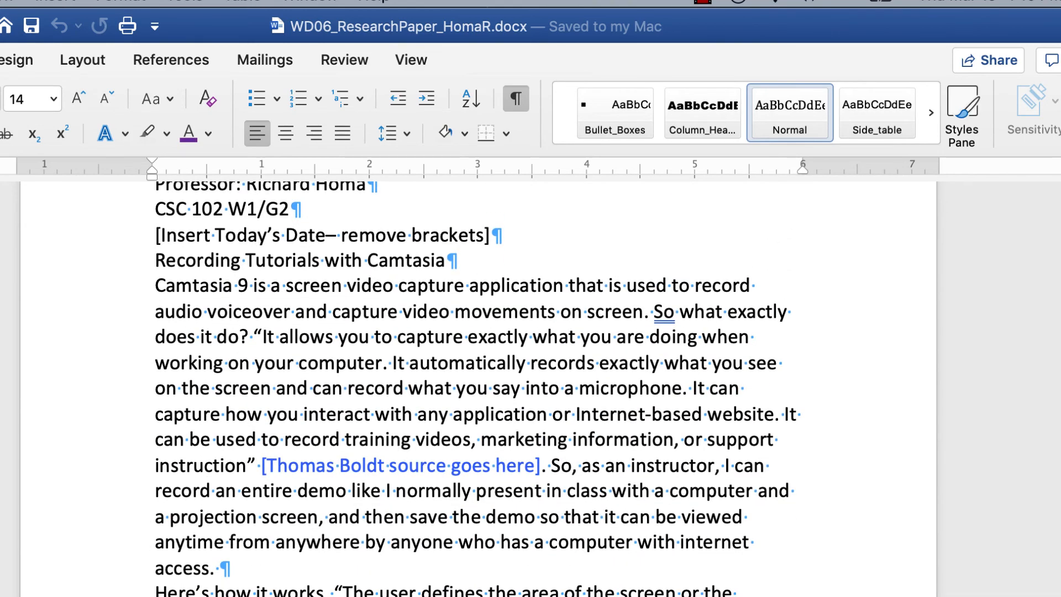
pyautogui.click(410, 595)
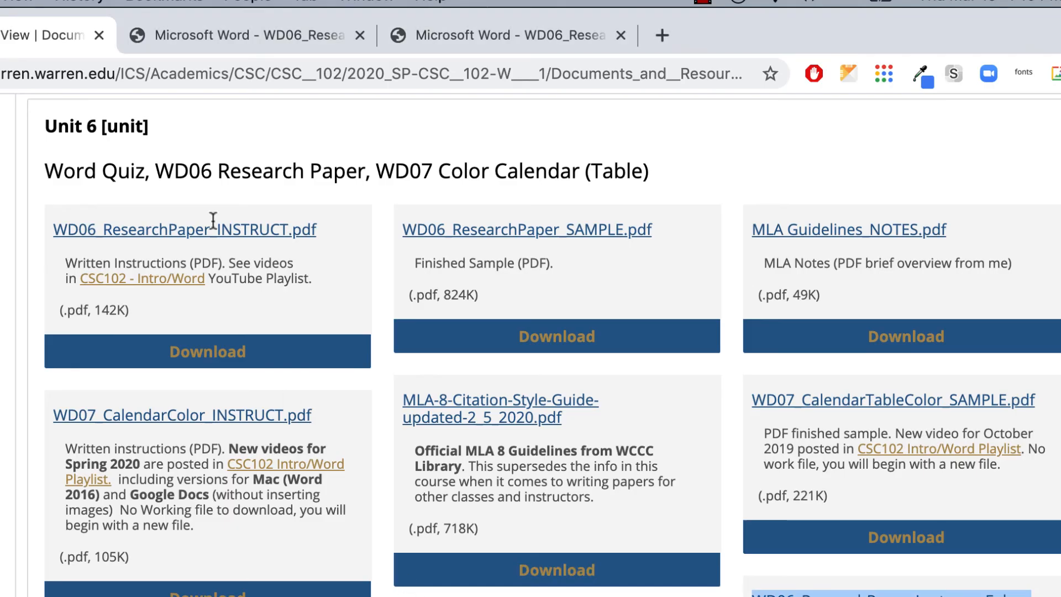
# Step: Read the numbered MLA formatting steps in the WD06 instructions PDF, then go back to Word
pyautogui.click(205, 36)
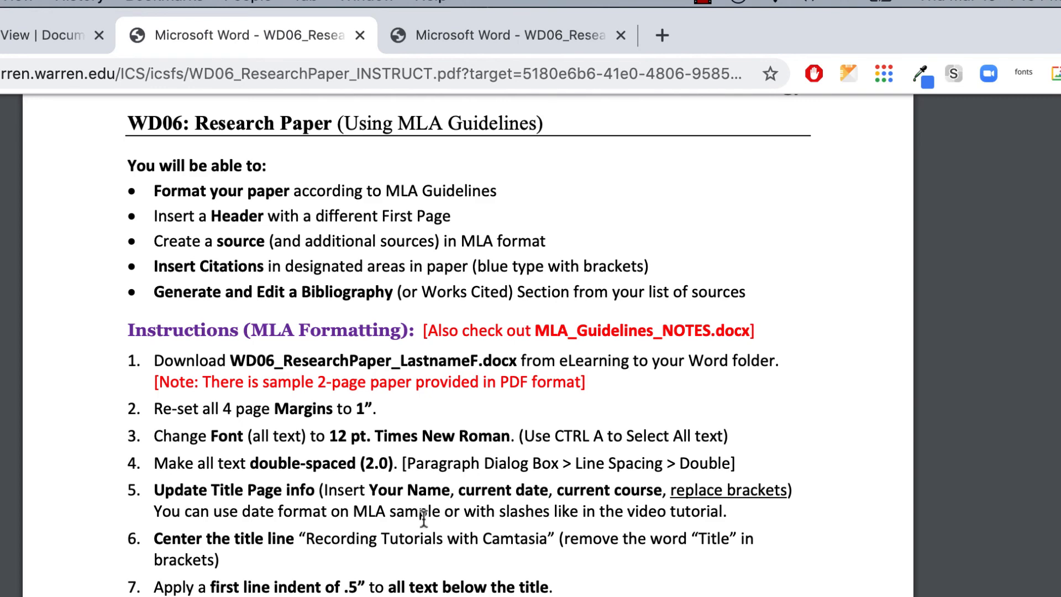
pyautogui.scroll(-4, 423, 518)
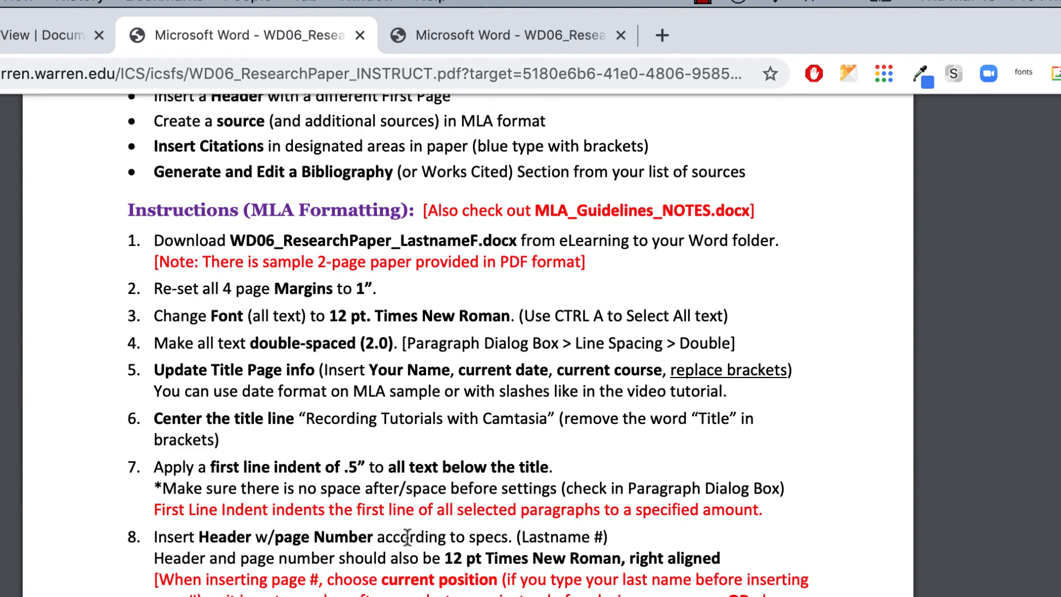
pyautogui.scroll(-1, 407, 536)
pyautogui.scroll(-2, 408, 536)
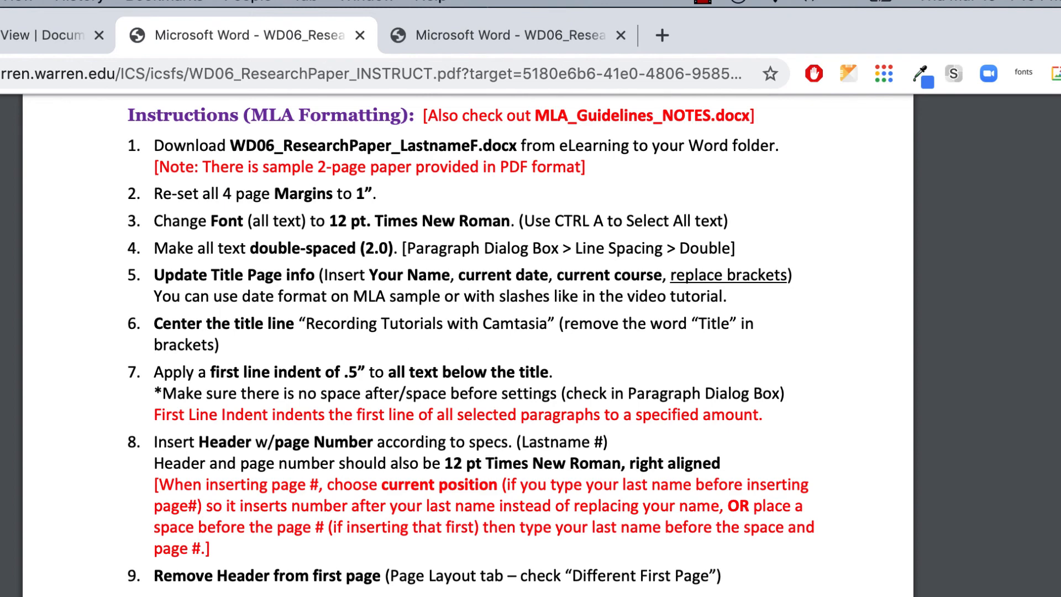
pyautogui.scroll(-3, 475, 367)
pyautogui.scroll(5, 475, 366)
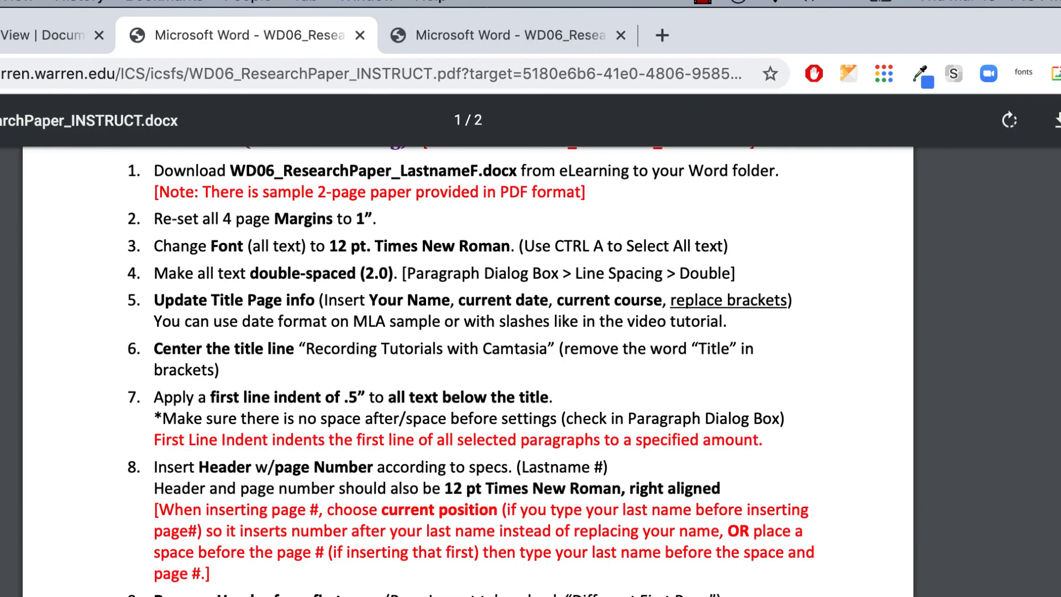
pyautogui.click(232, 595)
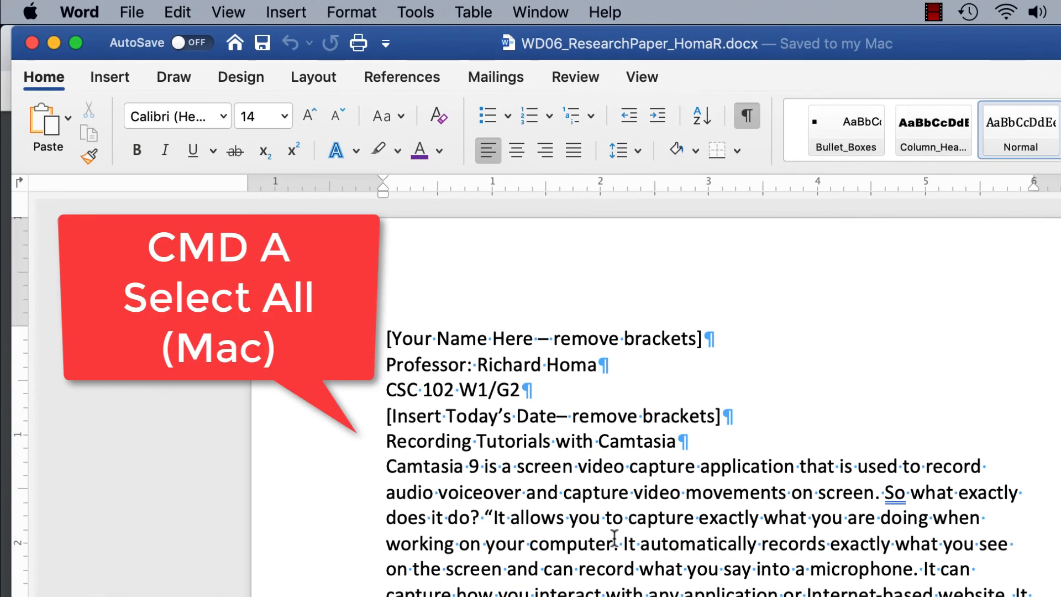
# Step: Select all the document text and set it to Times New Roman, 12 pt
pyautogui.press('super+a')
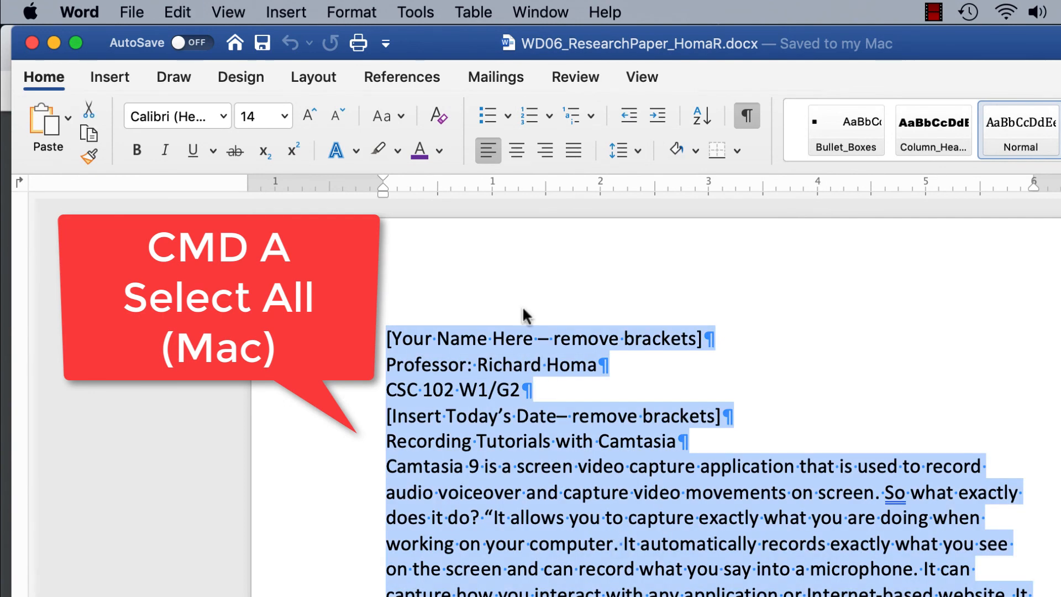
pyautogui.click(223, 117)
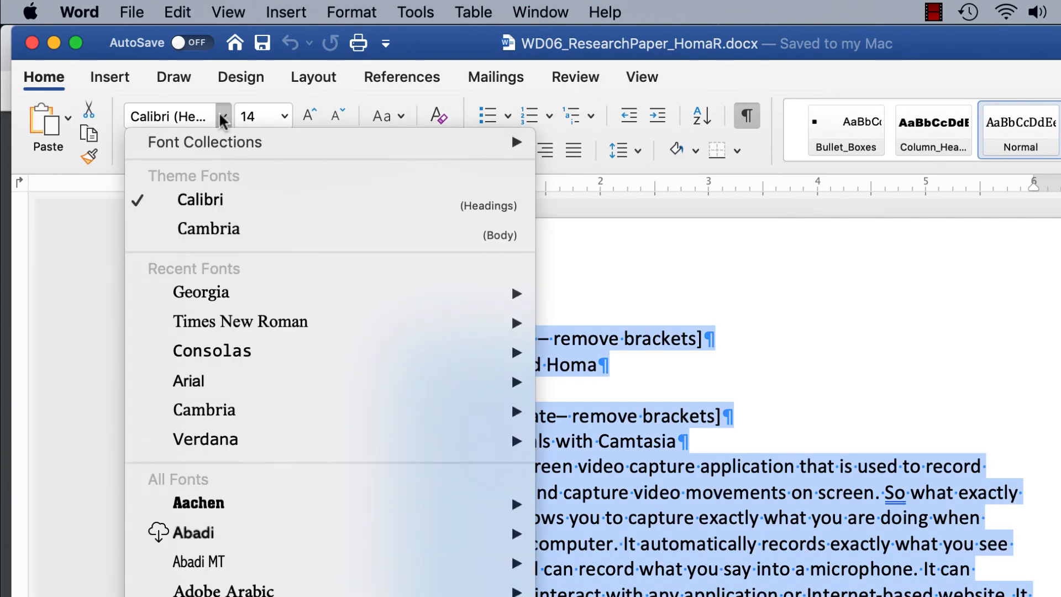
pyautogui.moveTo(239, 323)
pyautogui.click(639, 321)
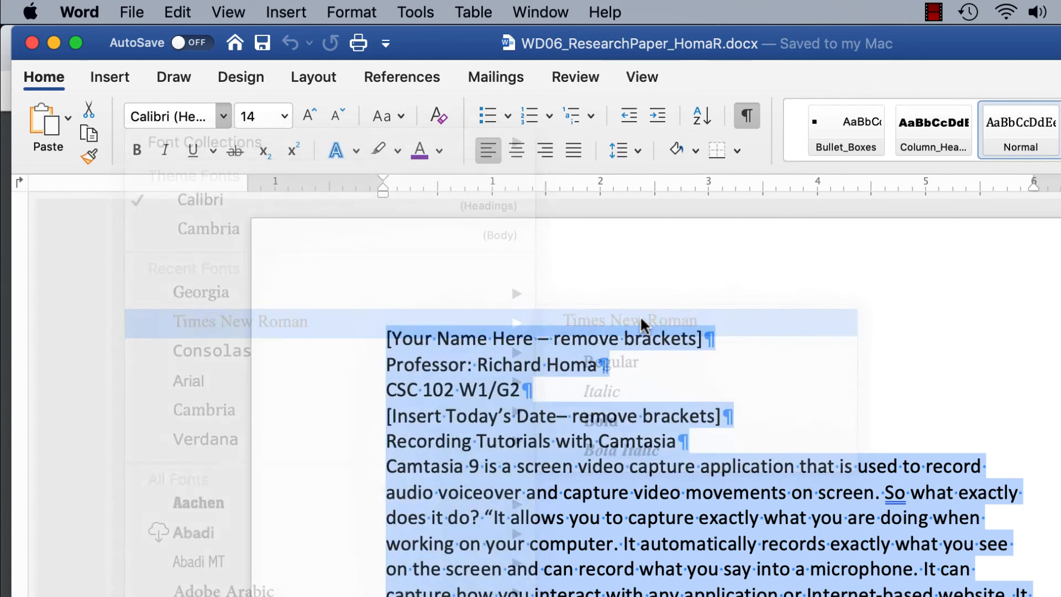
pyautogui.click(284, 117)
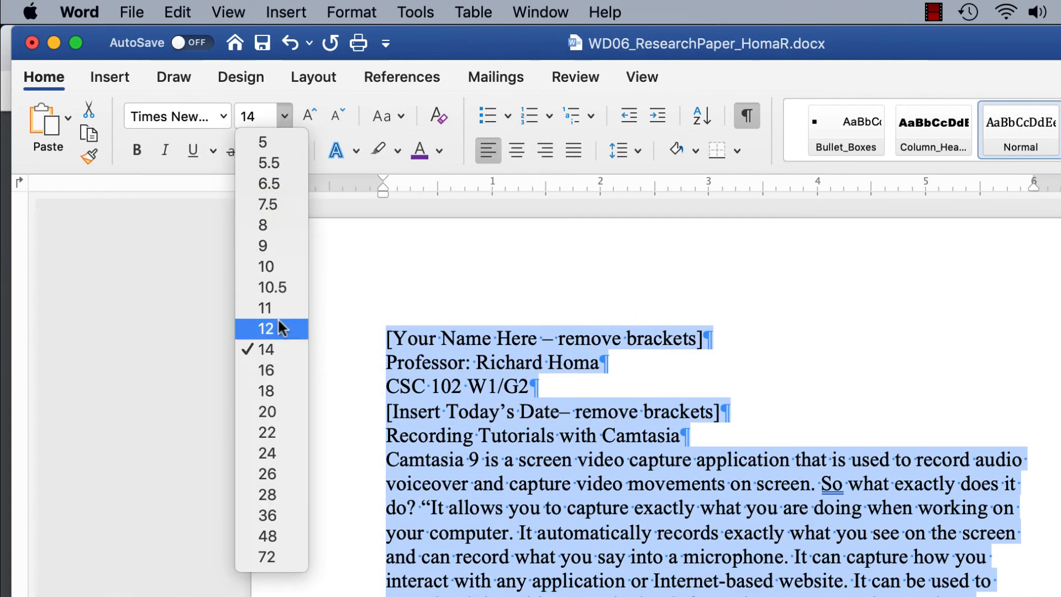
pyautogui.click(266, 328)
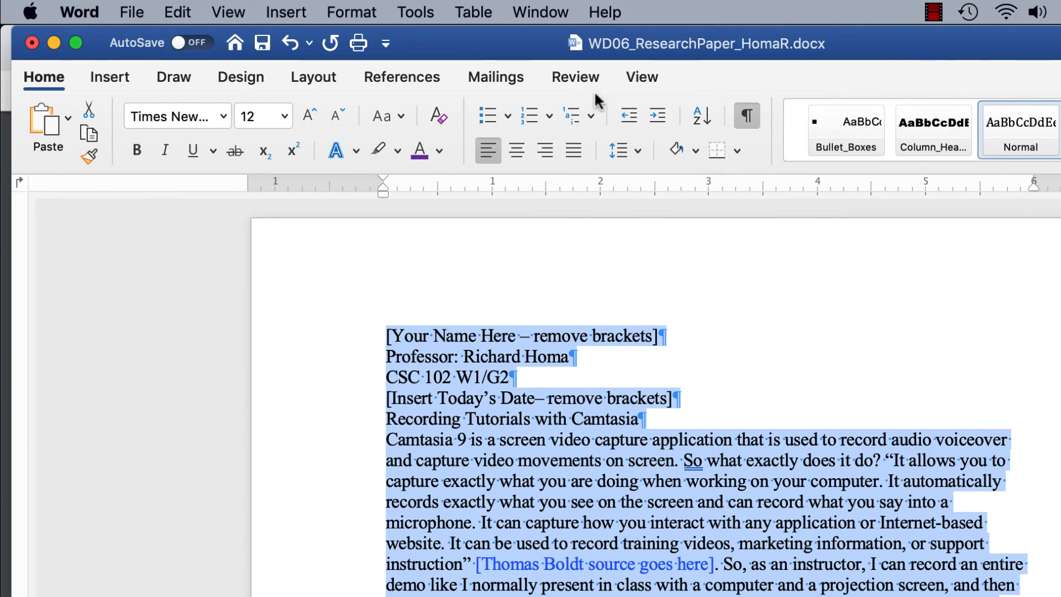
pyautogui.click(307, 79)
pyautogui.click(81, 147)
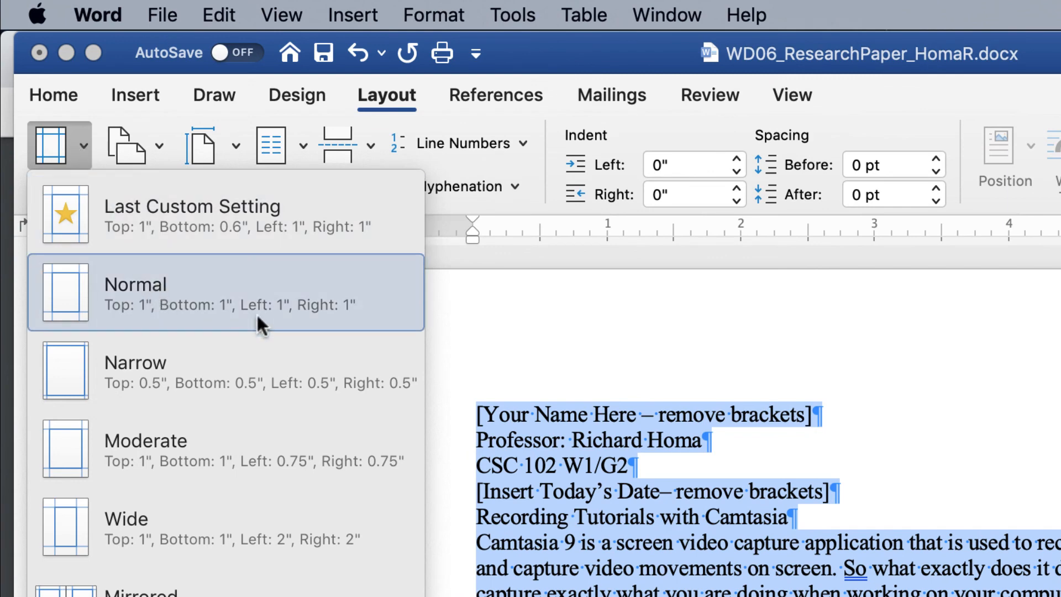
# Step: Apply the Normal margin preset, 1 inch on all sides
pyautogui.click(175, 279)
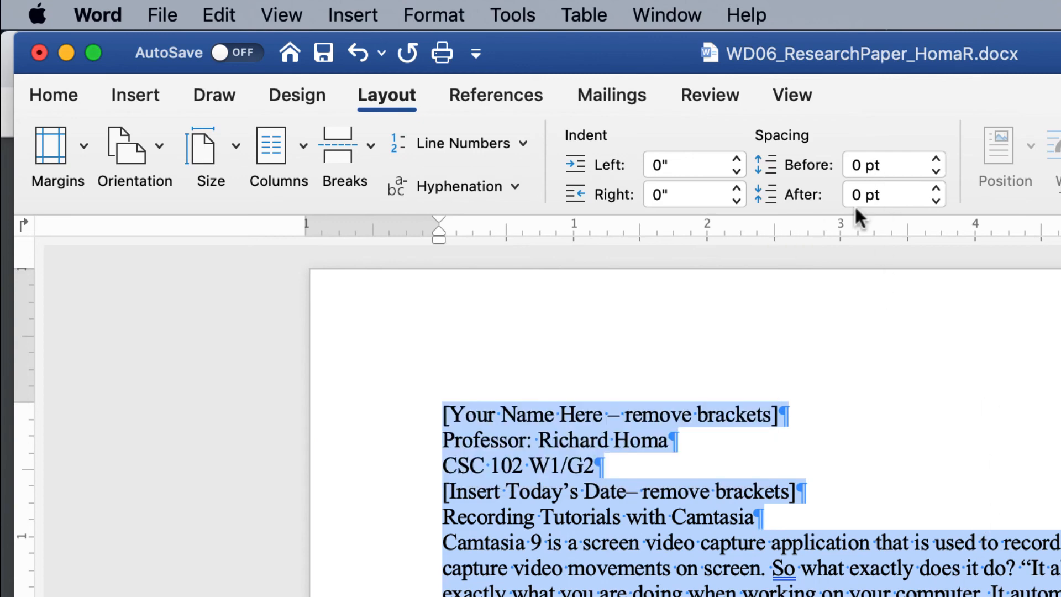
pyautogui.click(53, 93)
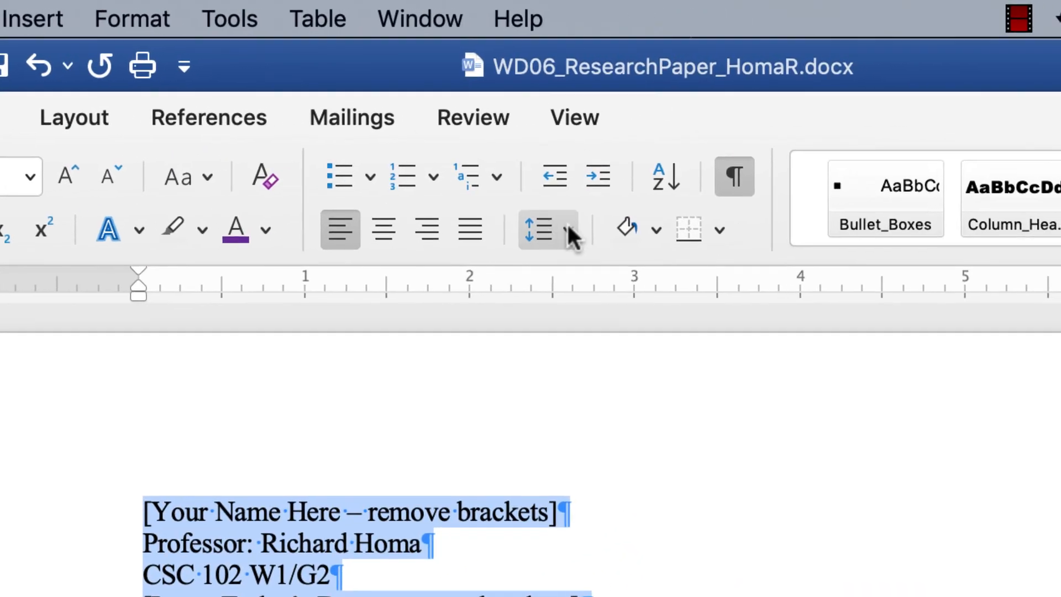
# Step: Set the entire paper's line spacing to Double through the Paragraph dialog
pyautogui.click(787, 186)
pyautogui.click(623, 518)
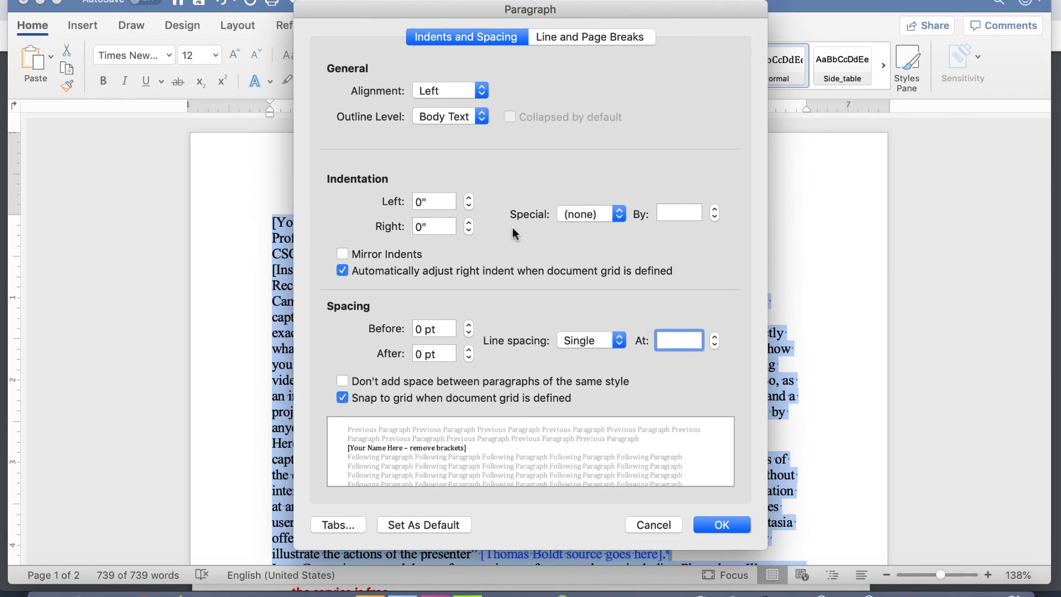
pyautogui.click(619, 341)
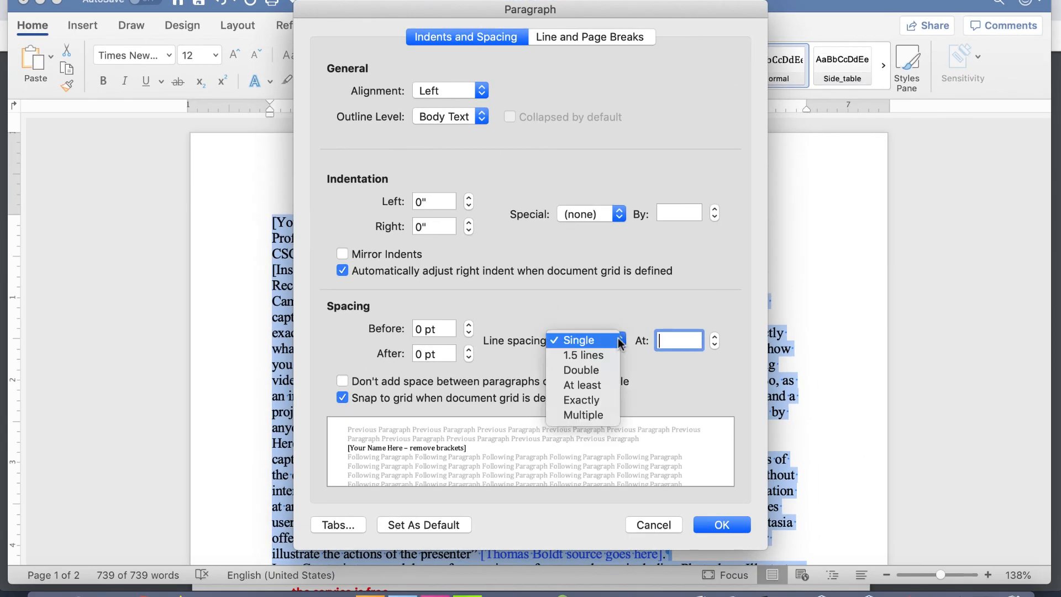
pyautogui.click(609, 370)
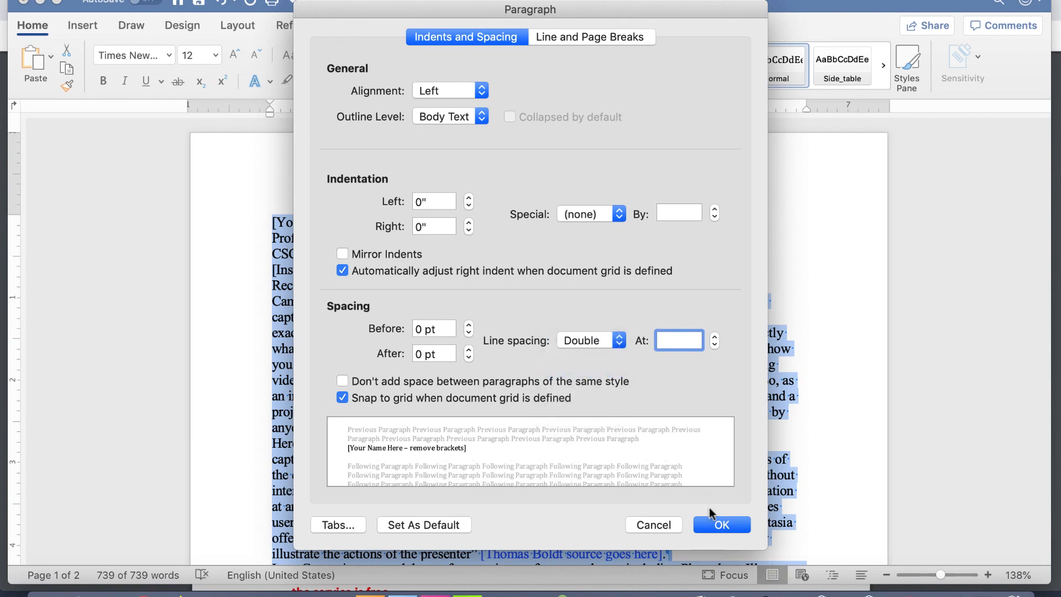
pyautogui.click(720, 526)
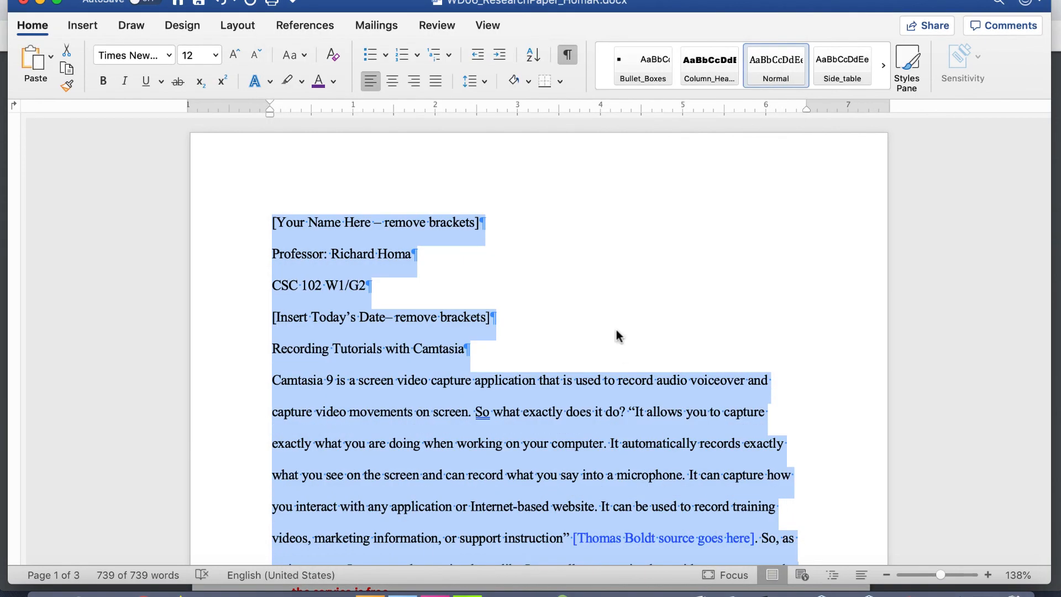
pyautogui.click(601, 289)
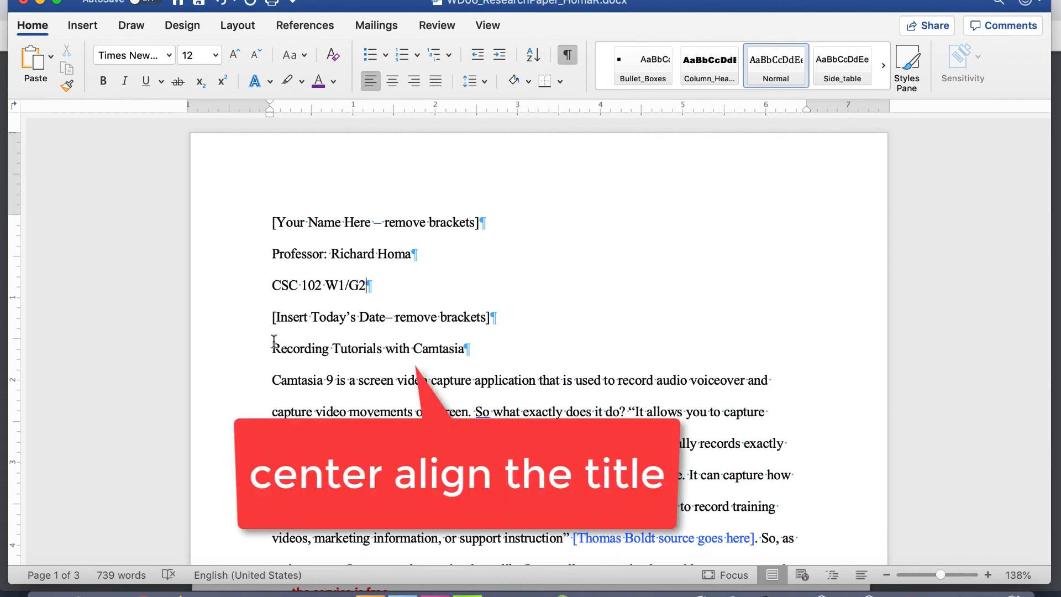
# Step: Center the title 'Recording Tutorials with Camtasia' and select the body paragraphs
pyautogui.click(388, 84)
pyautogui.scroll(-2, 470, 323)
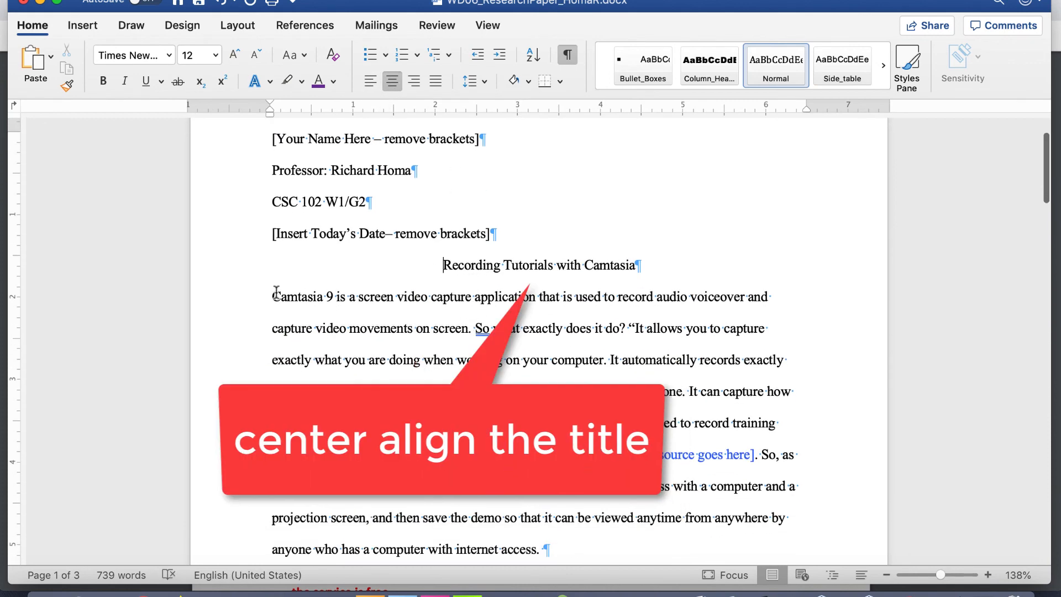
pyautogui.moveTo(277, 291); pyautogui.dragTo(750, 348)
pyautogui.scroll(-10, 463, 380)
pyautogui.scroll(-10, 463, 380)
pyautogui.scroll(-10, 463, 379)
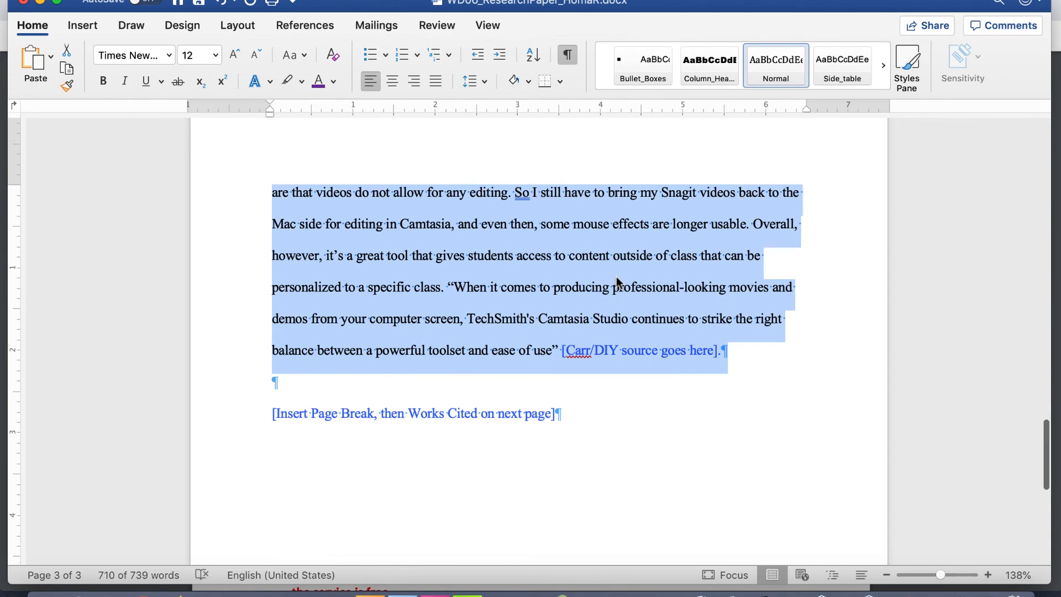
pyautogui.scroll(15, 617, 282)
pyautogui.scroll(20, 617, 277)
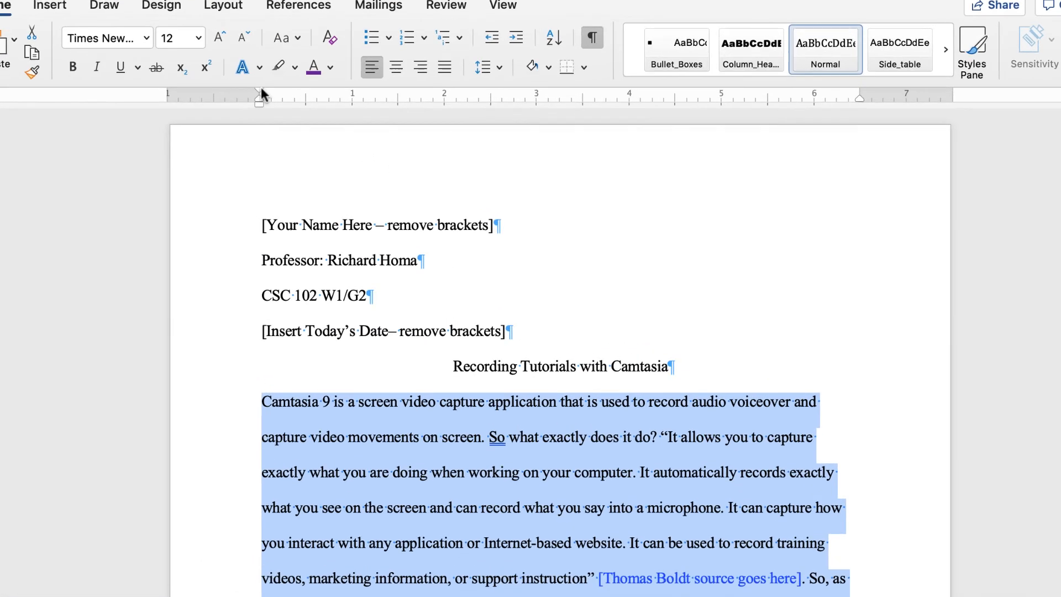
# Step: Drag the first-line indent marker to 0.5 inch and confirm it in the Paragraph dialog
pyautogui.moveTo(270, 101); pyautogui.dragTo(283, 100)
pyautogui.moveTo(233, 36); pyautogui.dragTo(279, 33)
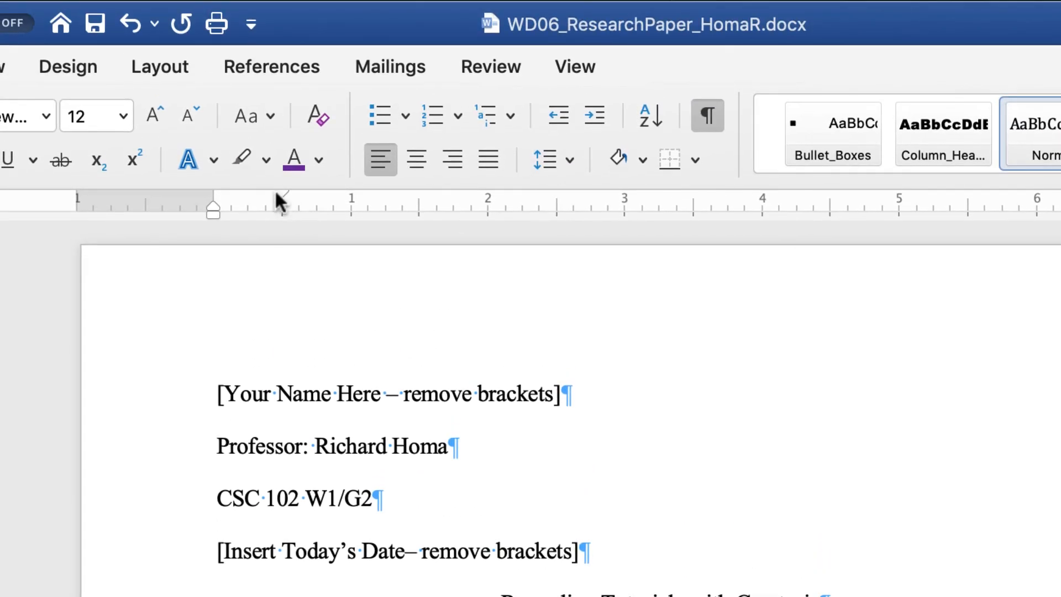
pyautogui.click(564, 159)
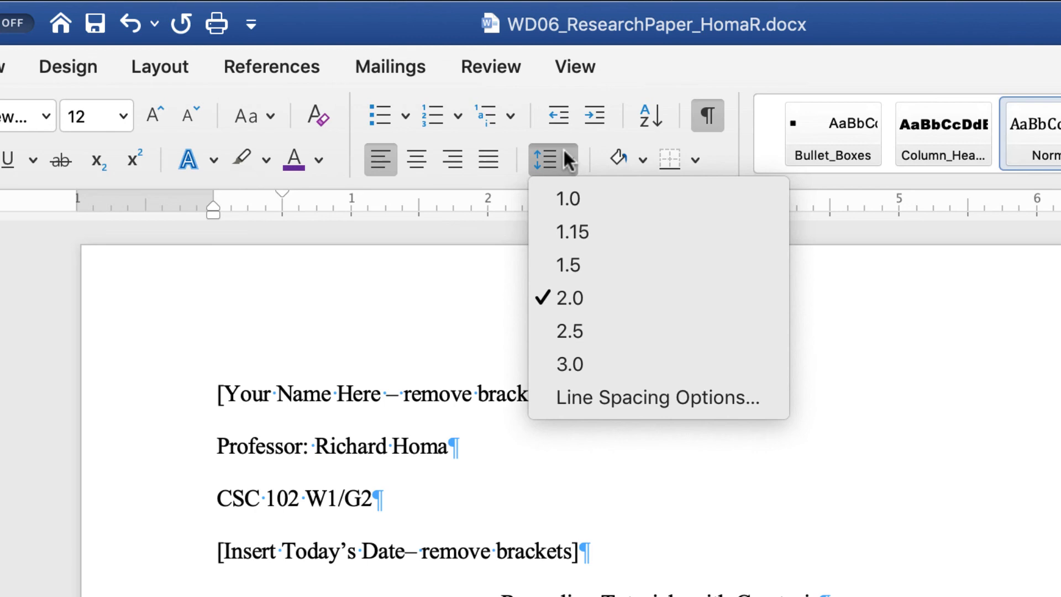
pyautogui.click(597, 403)
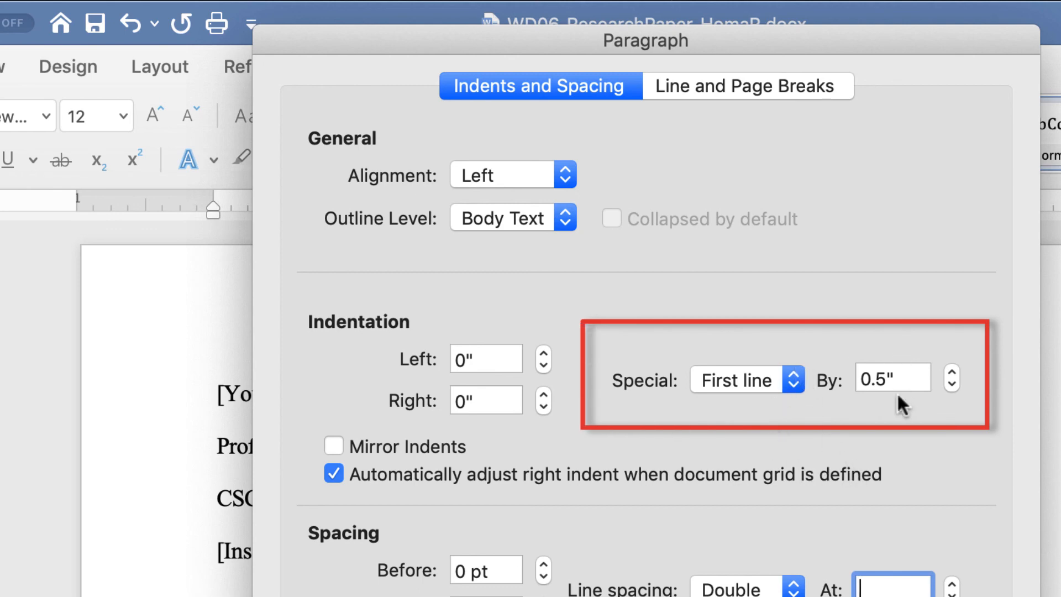
pyautogui.press('Return')
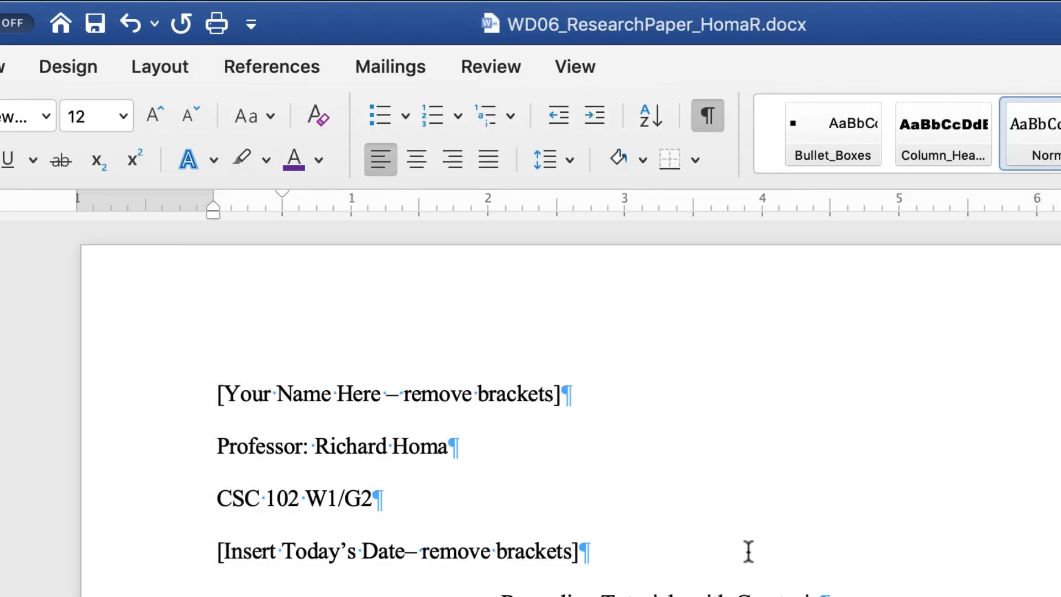
# Step: Deselect and check the 0.5-inch first-line indents on the body paragraphs, such as 'Here's'
pyautogui.scroll(-15, 748, 530)
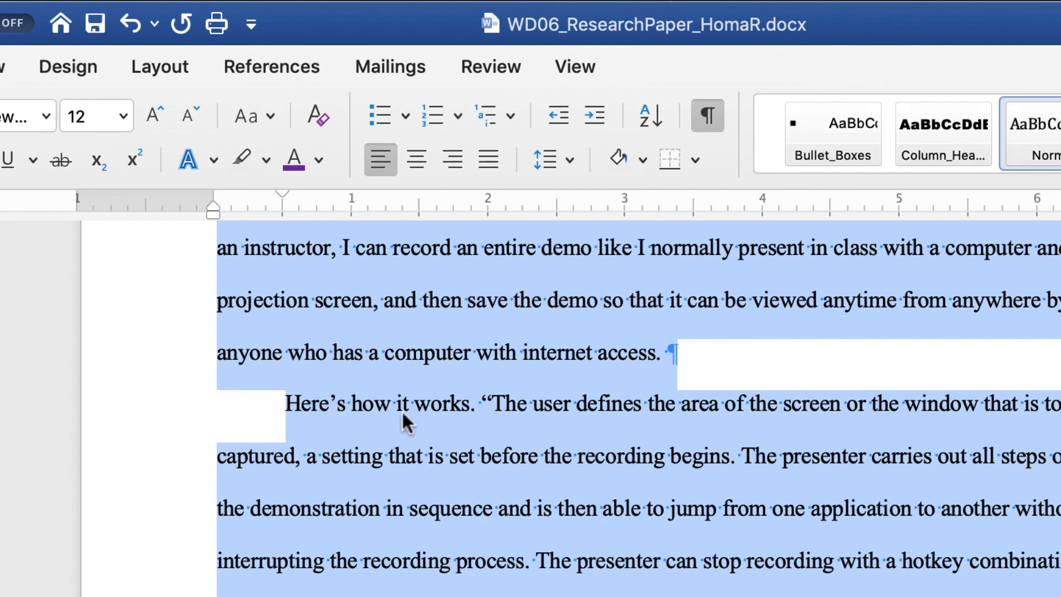
pyautogui.scroll(-4, 412, 409)
pyautogui.scroll(3, 417, 387)
pyautogui.scroll(-2, 420, 361)
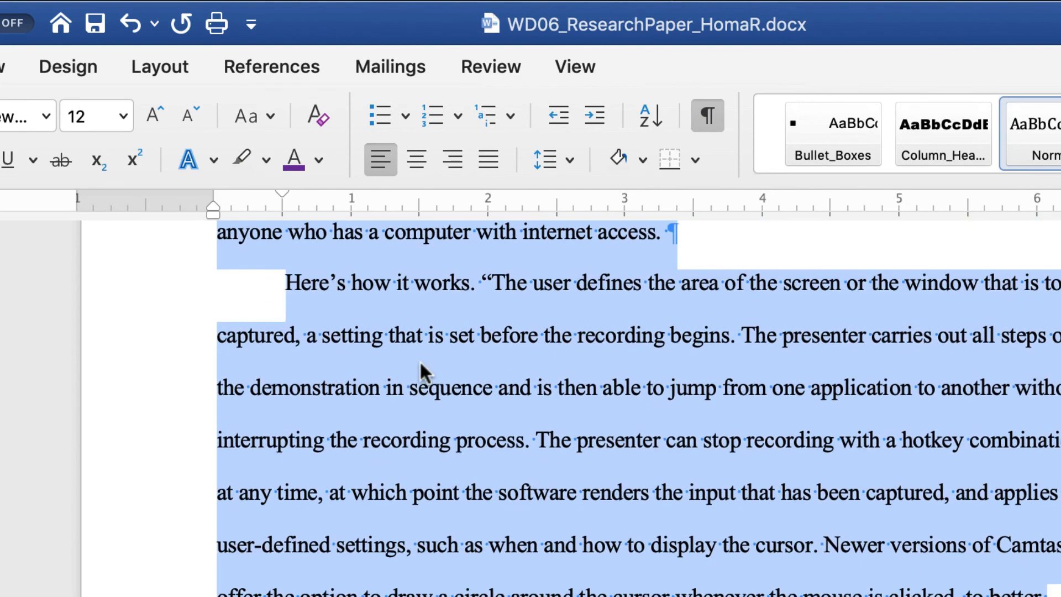
pyautogui.scroll(3, 419, 361)
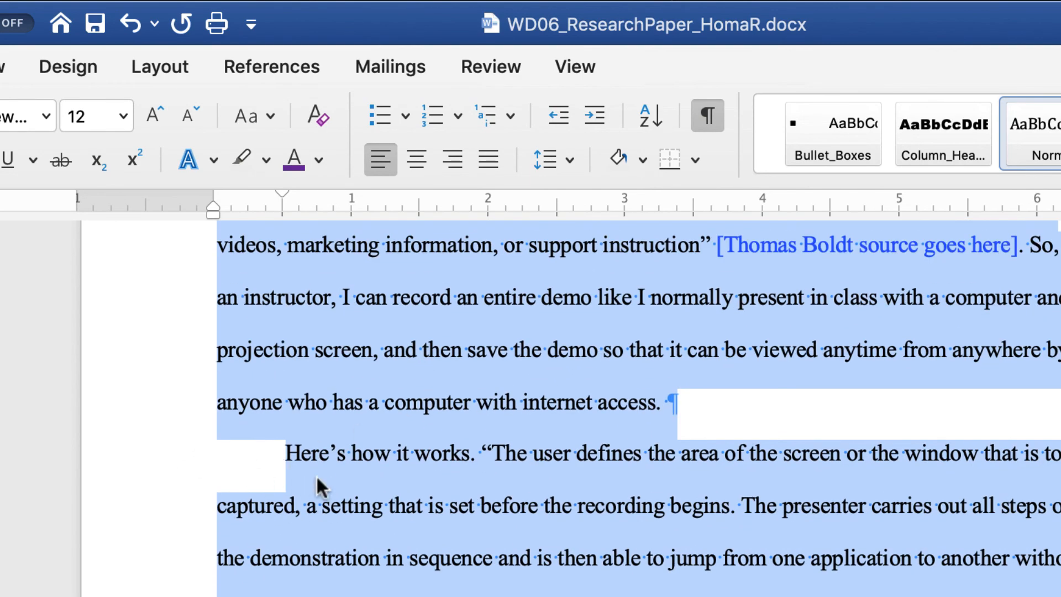
pyautogui.click(316, 475)
pyautogui.click(219, 453)
pyautogui.scroll(-8, 457, 559)
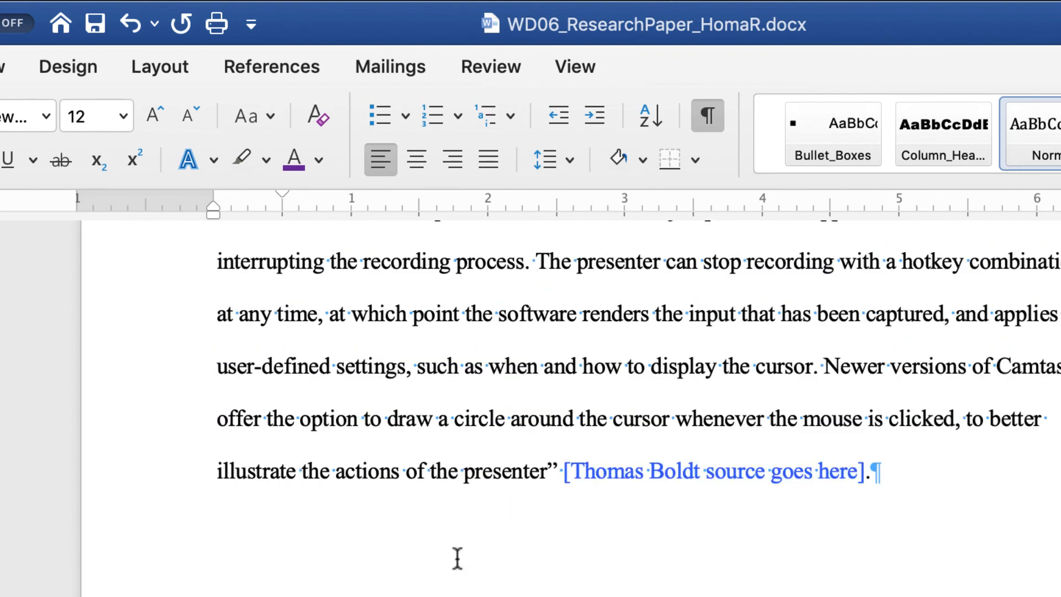
pyautogui.scroll(7, 454, 561)
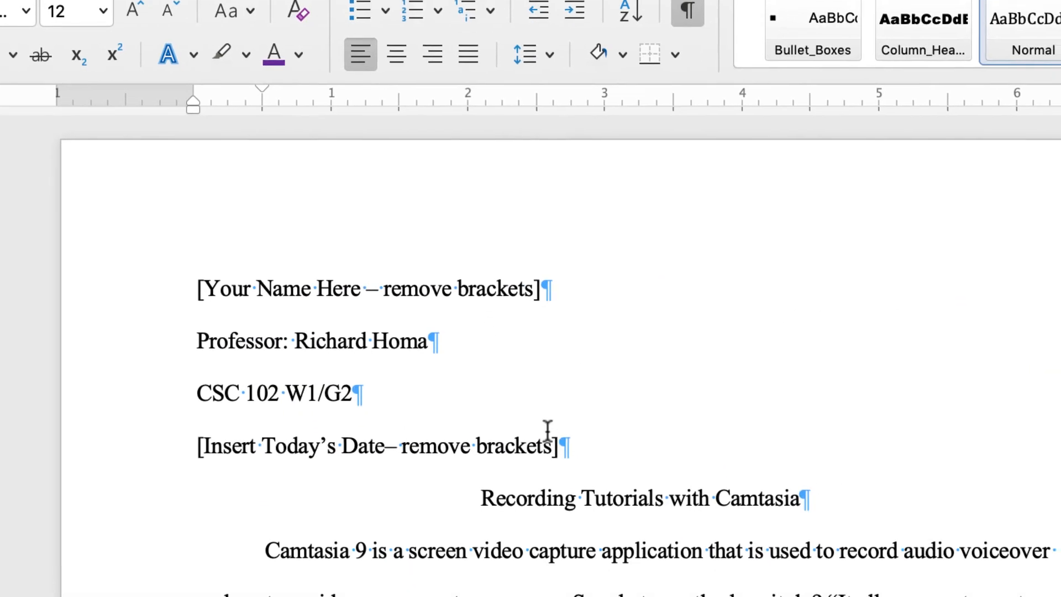
# Step: Replace the [Your Name Here] placeholder with the student's full name, correcting a typo
pyautogui.moveTo(172, 206); pyautogui.dragTo(528, 200)
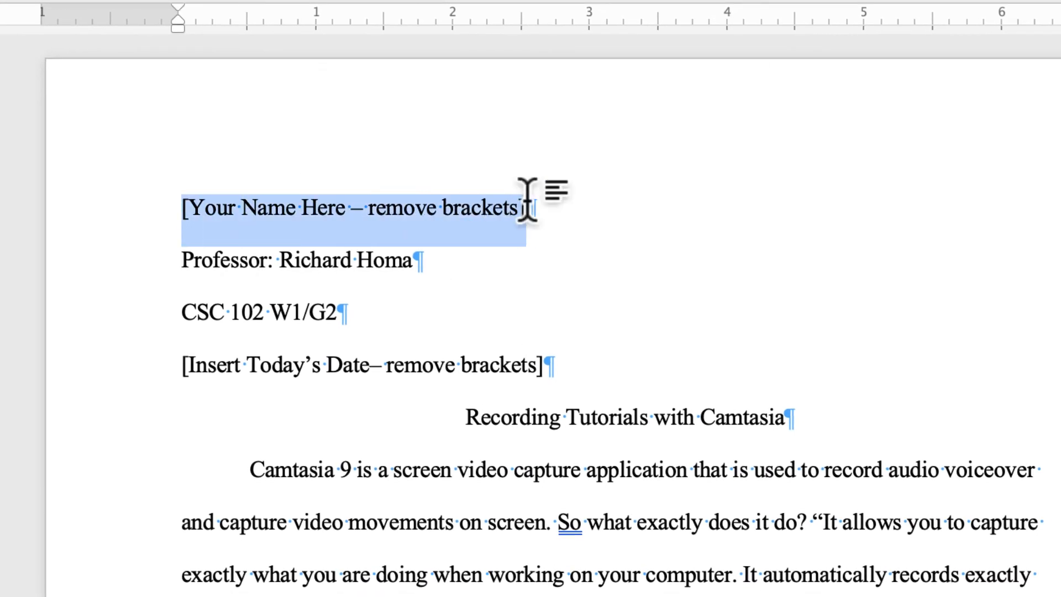
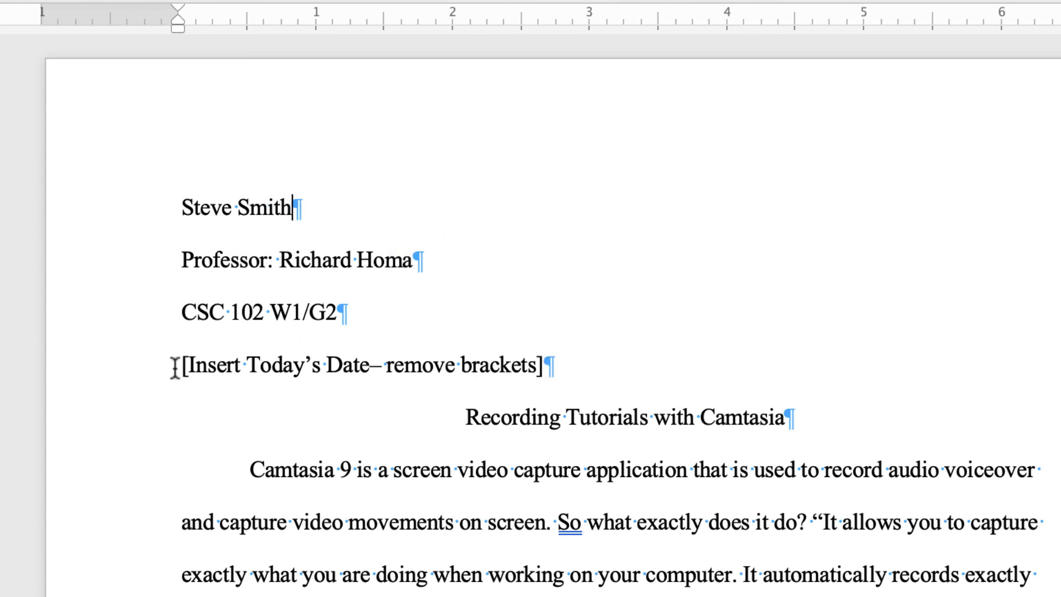
pyautogui.moveTo(175, 367); pyautogui.dragTo(542, 357)
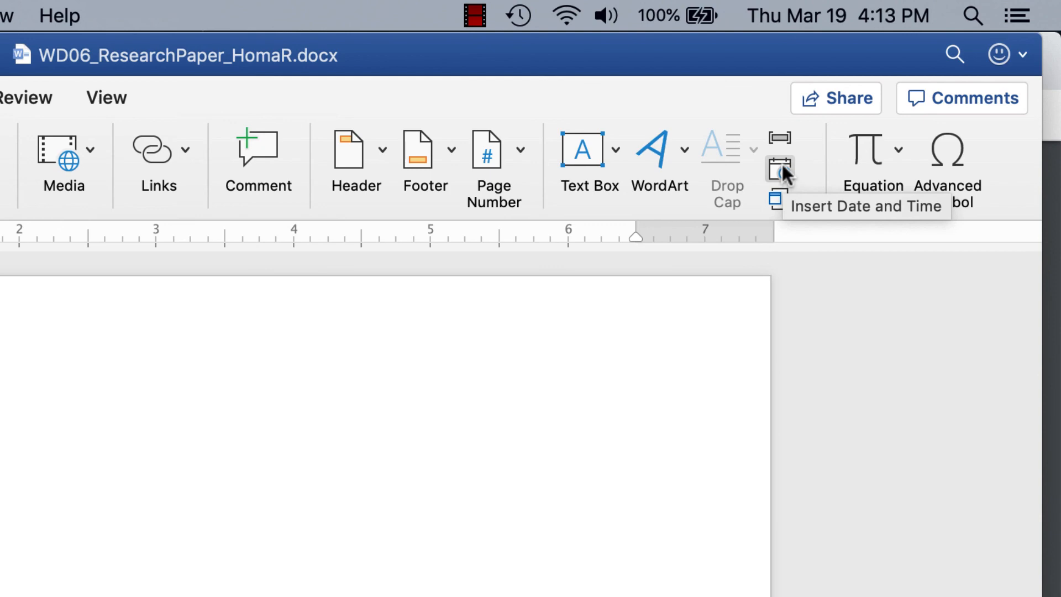
# Step: Bring up the Insert Date and Time formats to add today's date to the heading
pyautogui.click(782, 161)
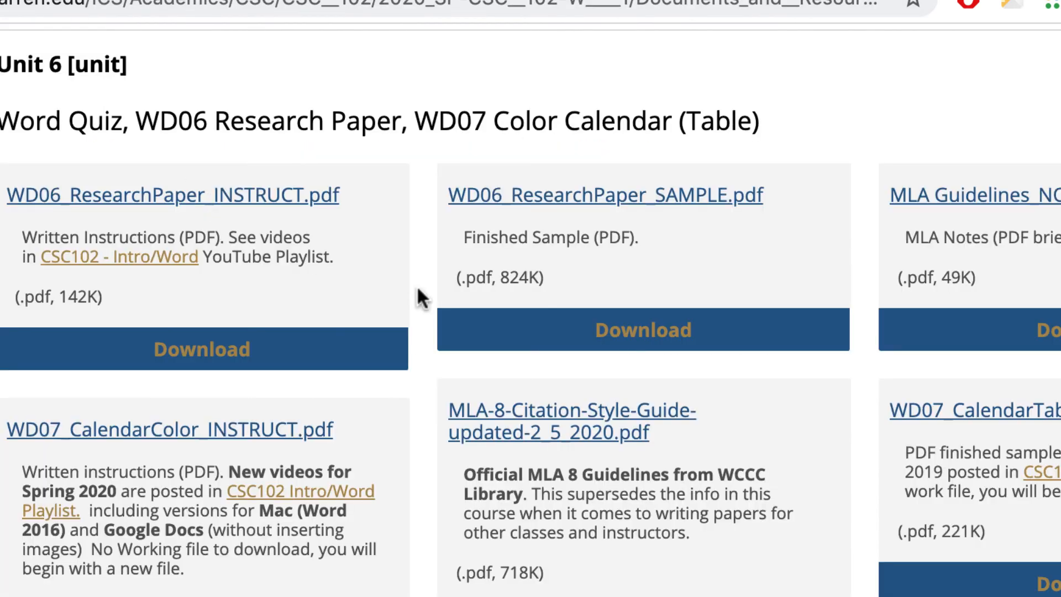
# Step: Open the WD06_ResearchPaper_SAMPLE.pdf sample paper in Chrome to compare its heading layout
pyautogui.click(691, 196)
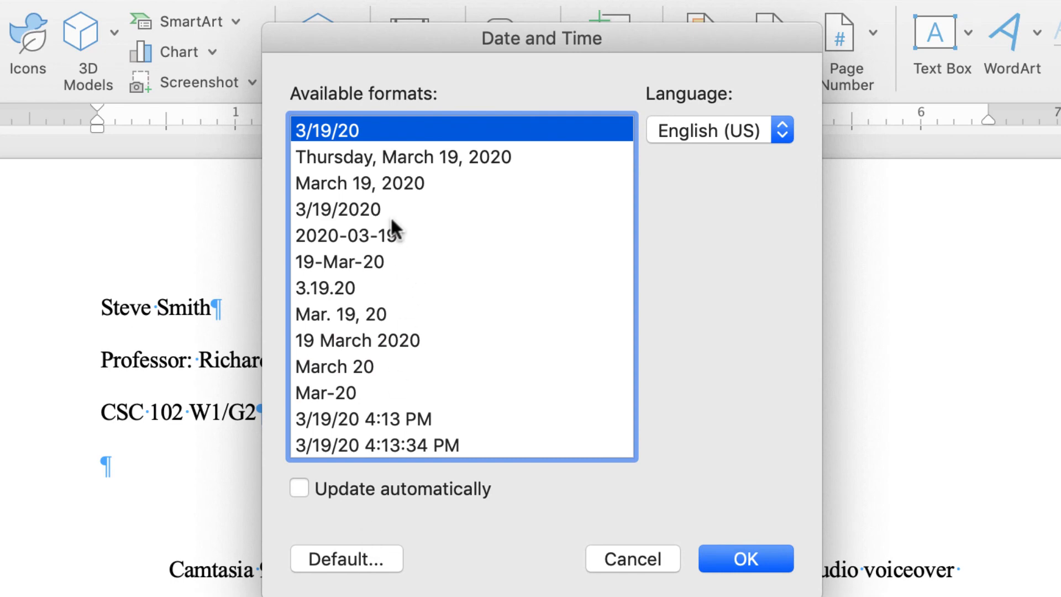
# Step: Insert the date in the 'March 19, 2020' format on the heading's fourth line
pyautogui.click(398, 184)
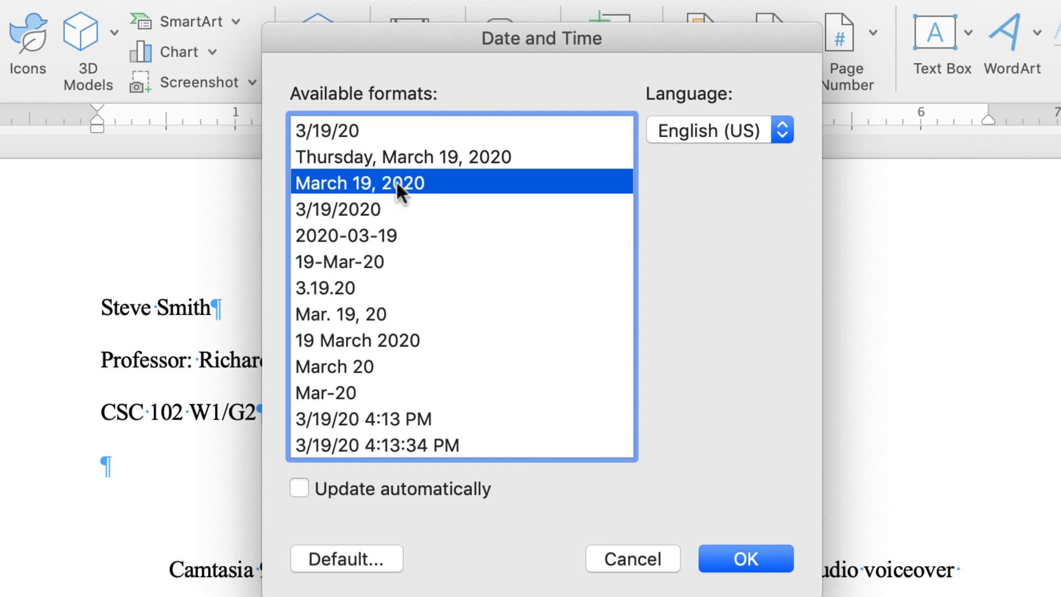
pyautogui.click(747, 553)
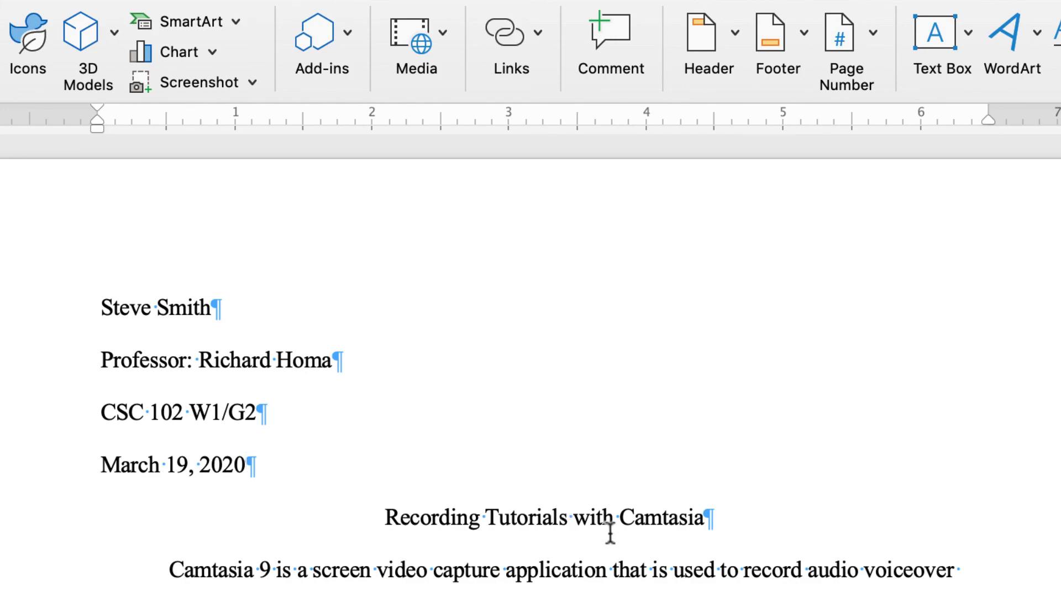
pyautogui.scroll(-4, 610, 532)
pyautogui.scroll(4, 609, 532)
pyautogui.scroll(-5, 610, 533)
pyautogui.scroll(-12, 610, 532)
pyautogui.scroll(15, 611, 534)
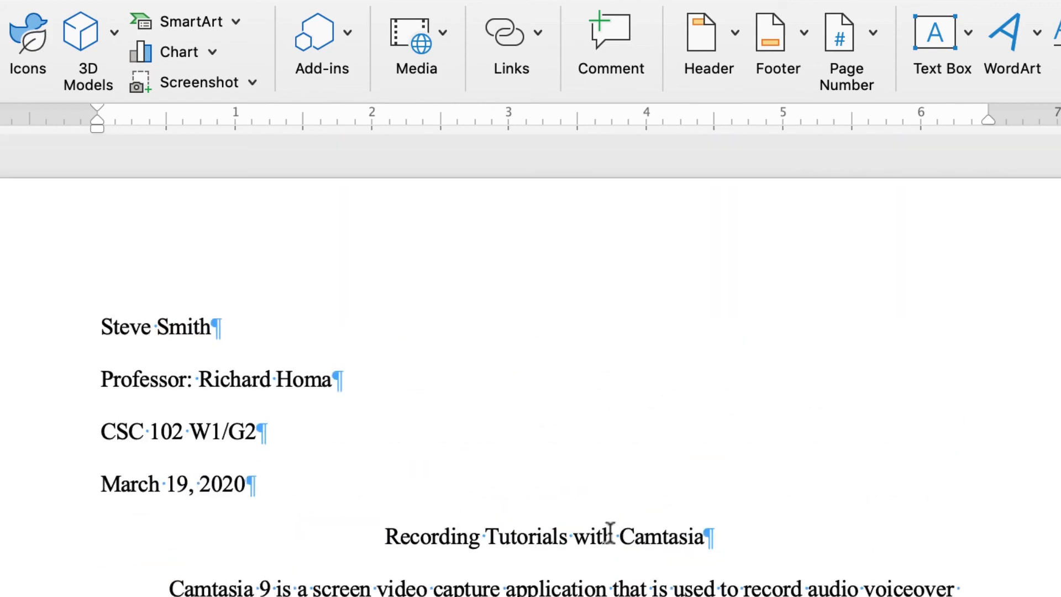
pyautogui.click(536, 508)
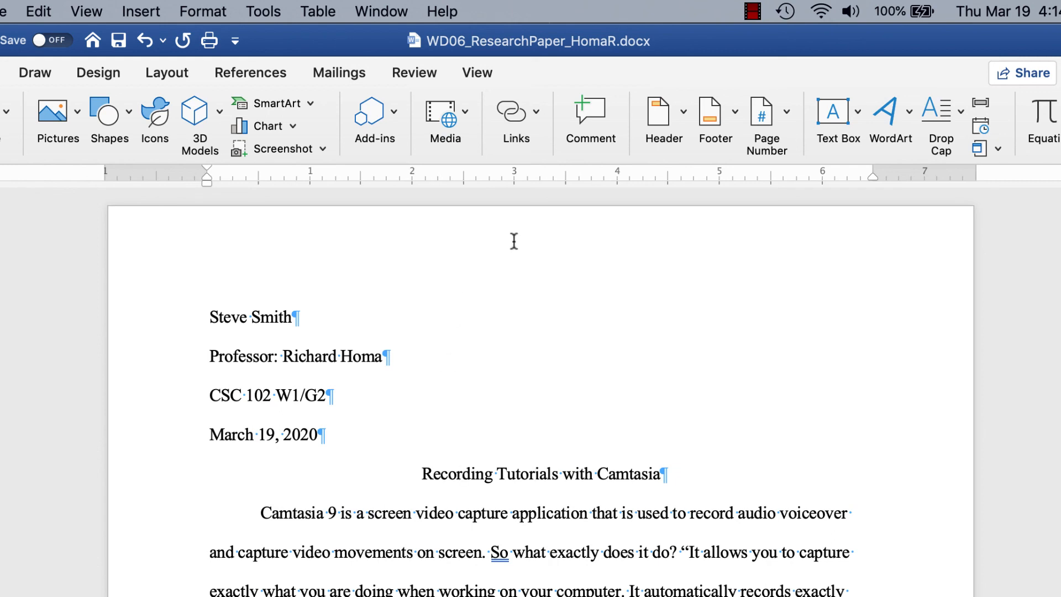
pyautogui.doubleClick(667, 267)
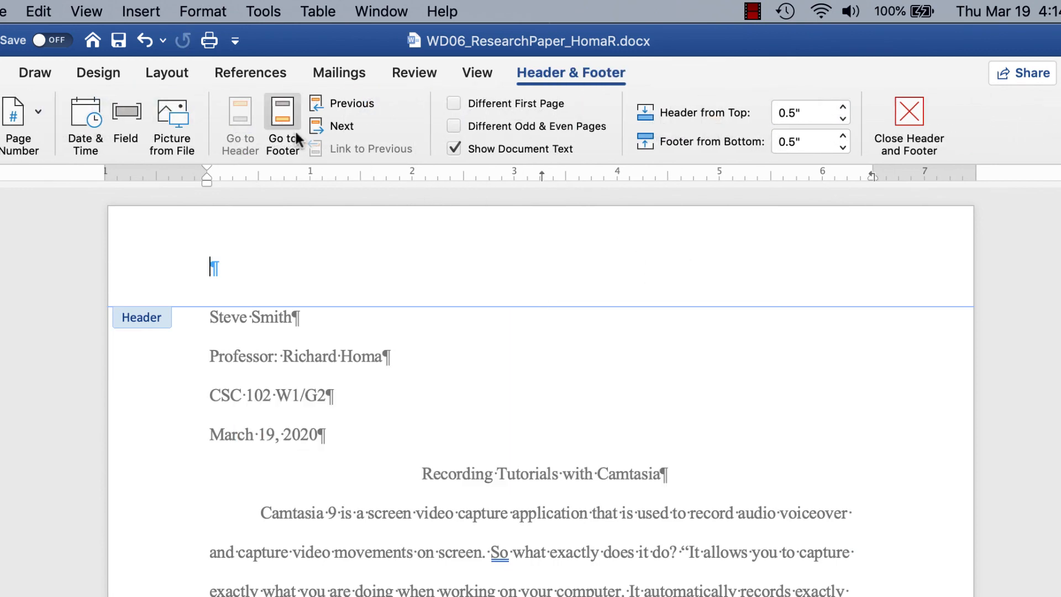
pyautogui.click(238, 114)
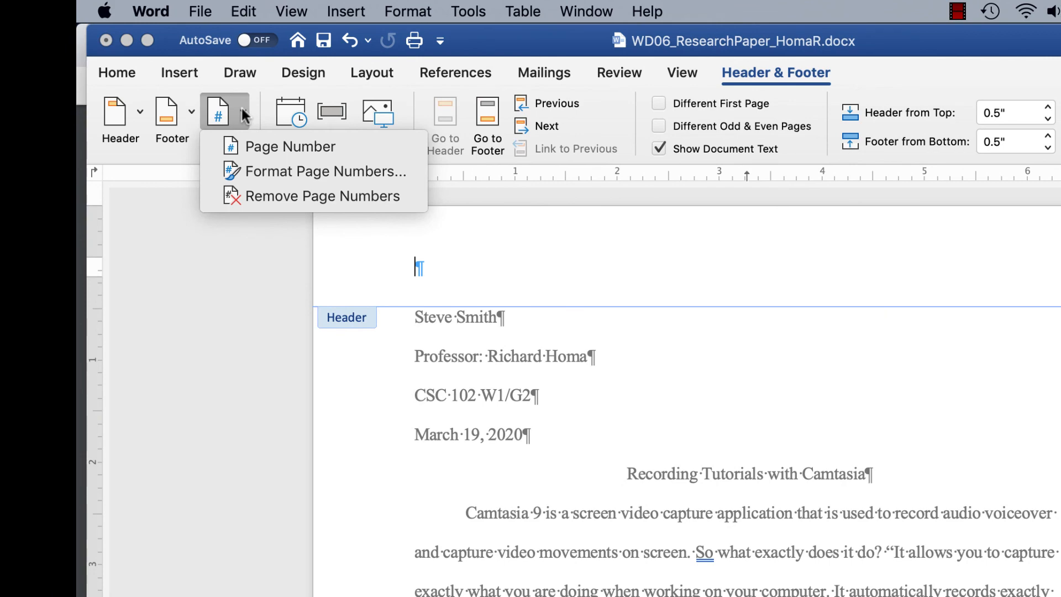
pyautogui.click(244, 154)
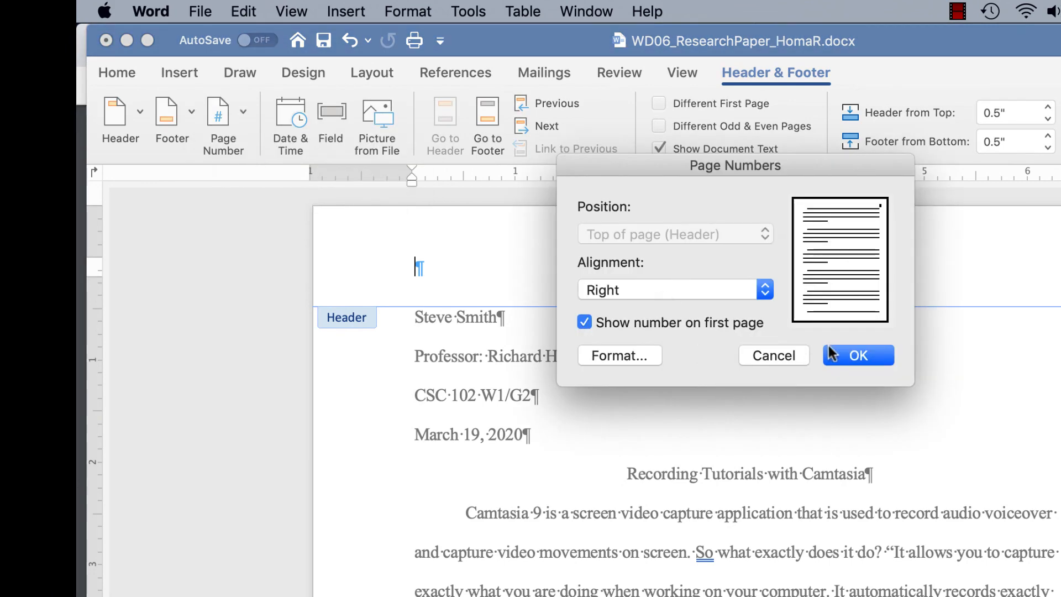
pyautogui.click(847, 351)
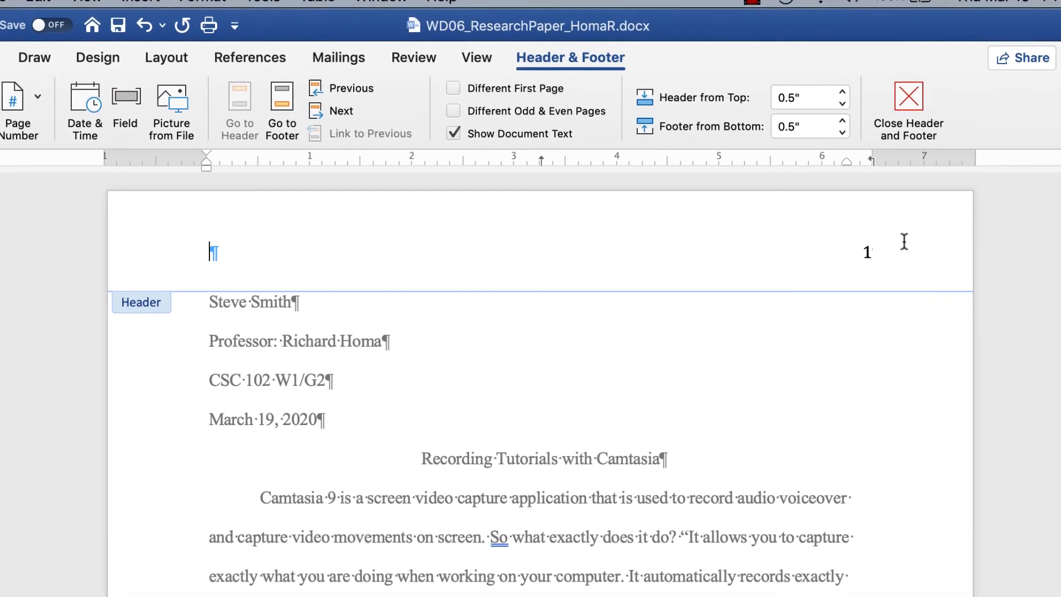
pyautogui.click(838, 252)
pyautogui.click(834, 246)
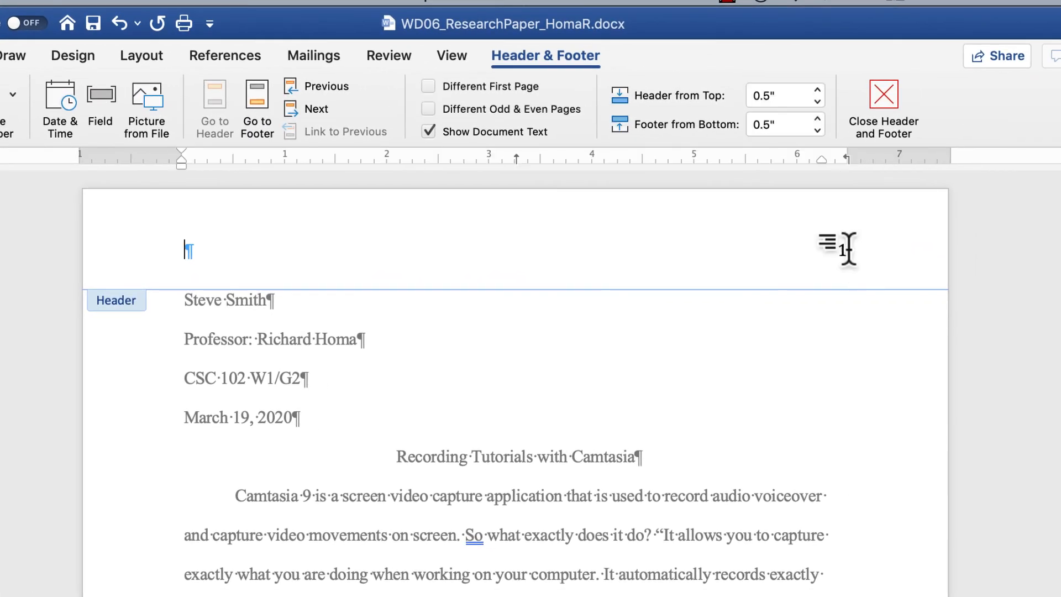
pyautogui.click(839, 249)
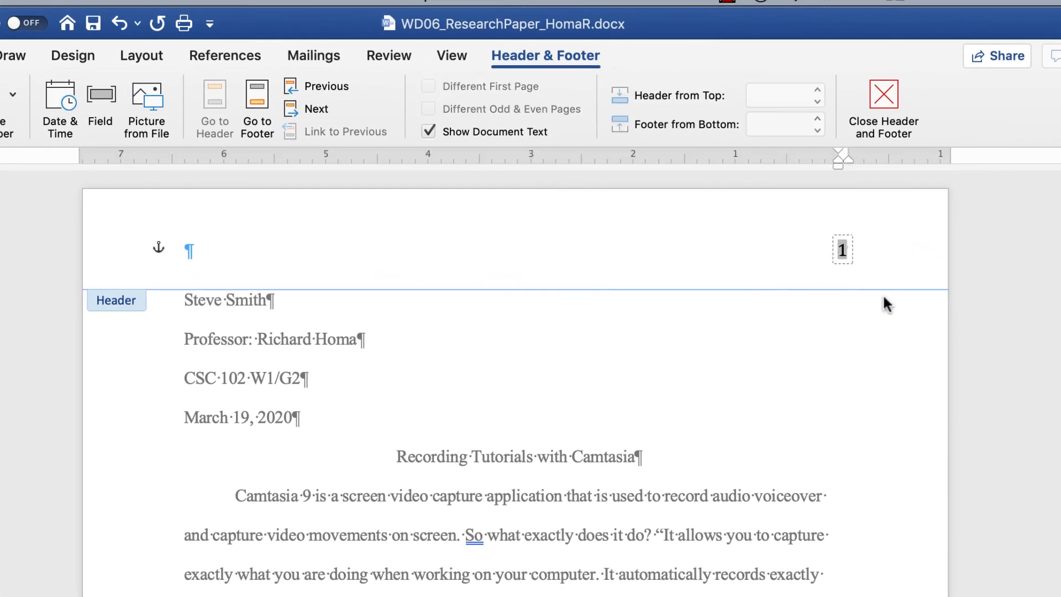
pyautogui.click(875, 248)
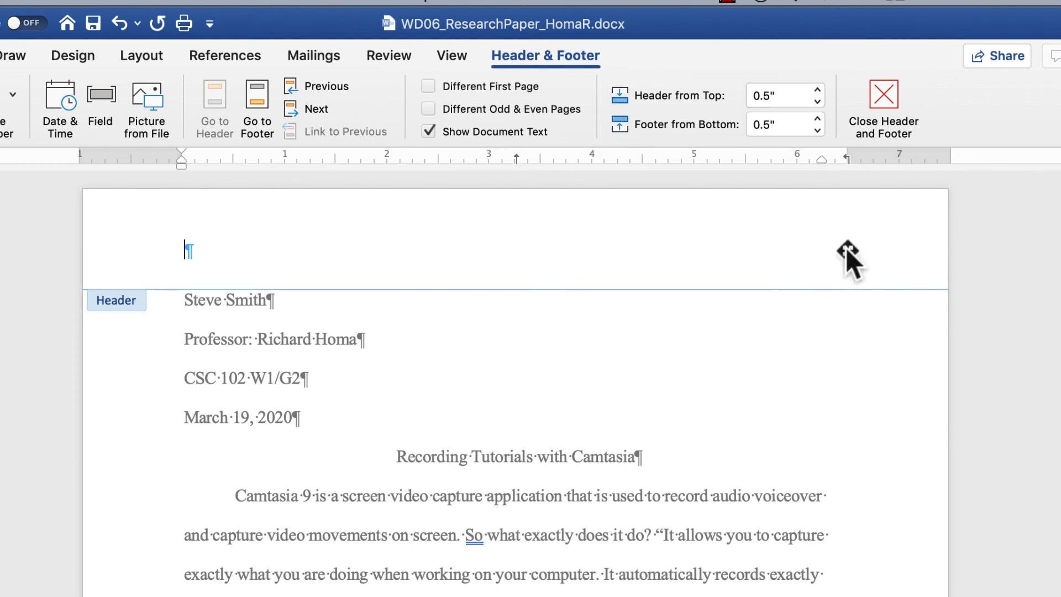
pyautogui.click(845, 247)
# Step: Type the instructor's surname in the header, set it to Times New Roman, and right-align it
pyautogui.click(385, 265)
pyautogui.write('Homa')
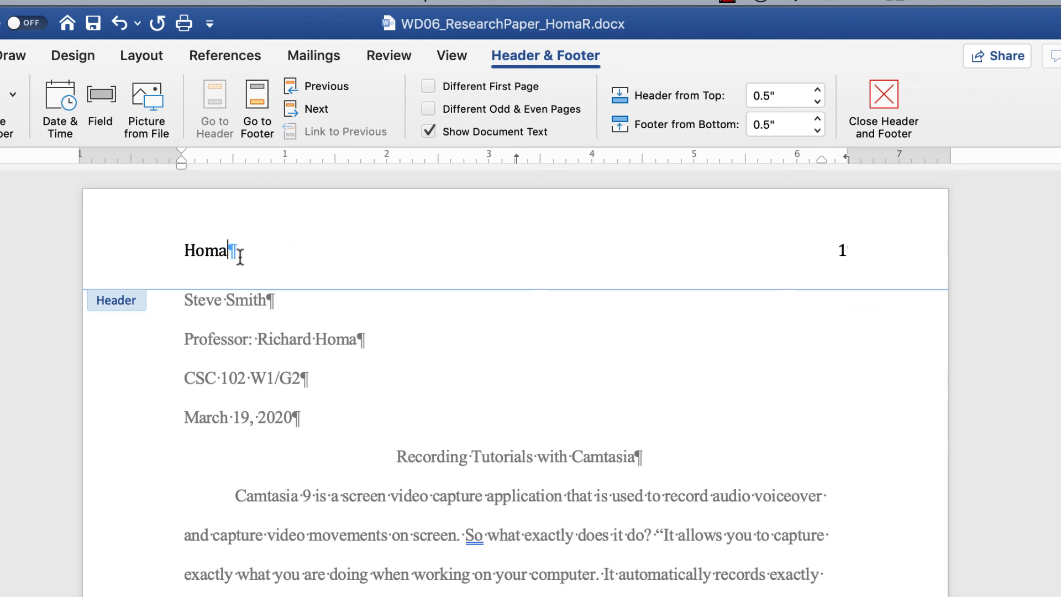
pyautogui.moveTo(239, 253); pyautogui.dragTo(156, 256)
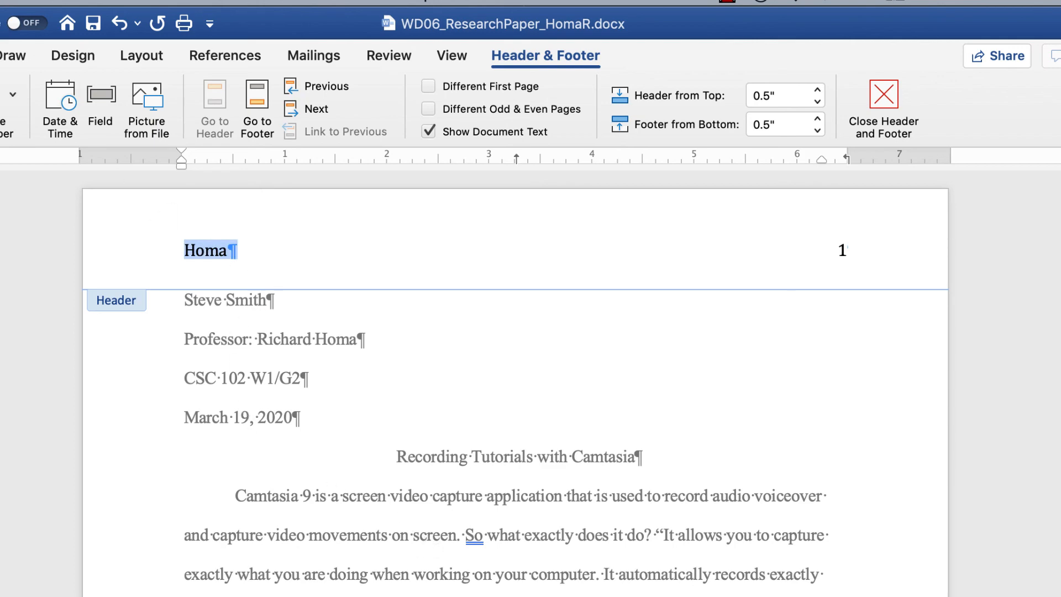
pyautogui.click(23, 50)
pyautogui.click(56, 92)
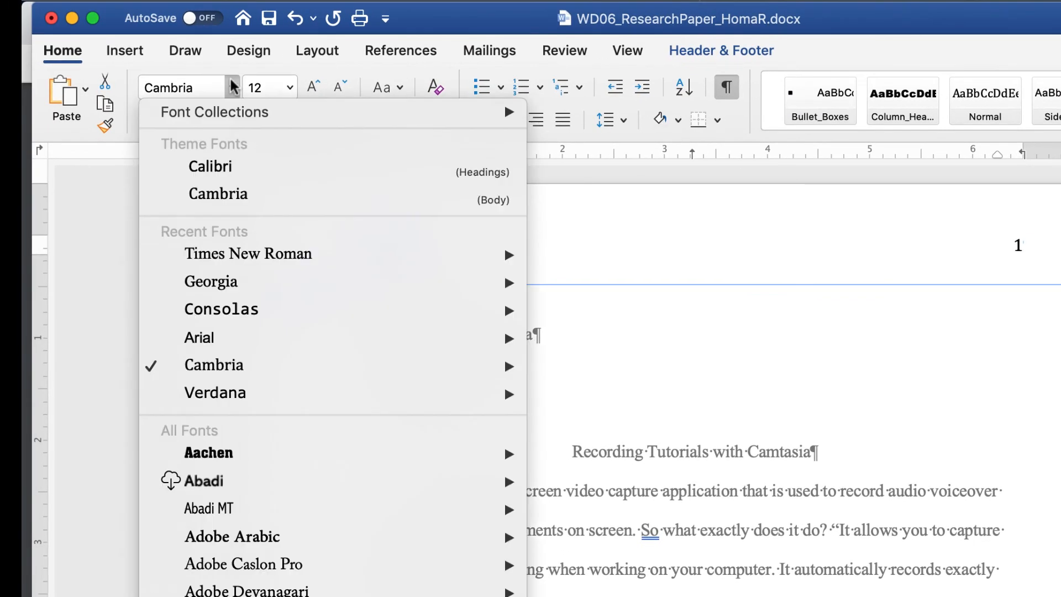
pyautogui.moveTo(248, 272)
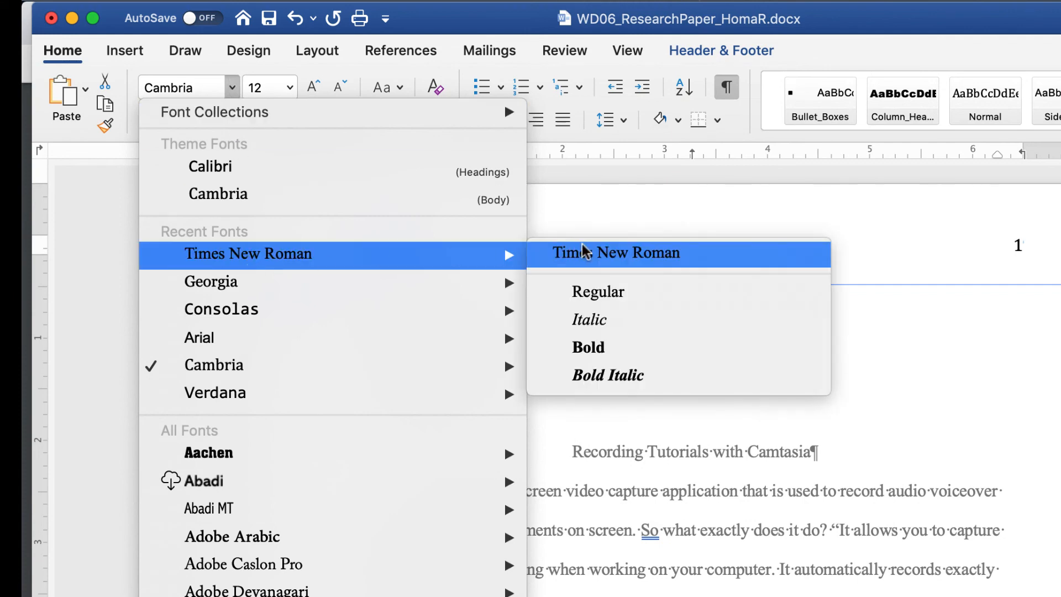
pyautogui.click(559, 249)
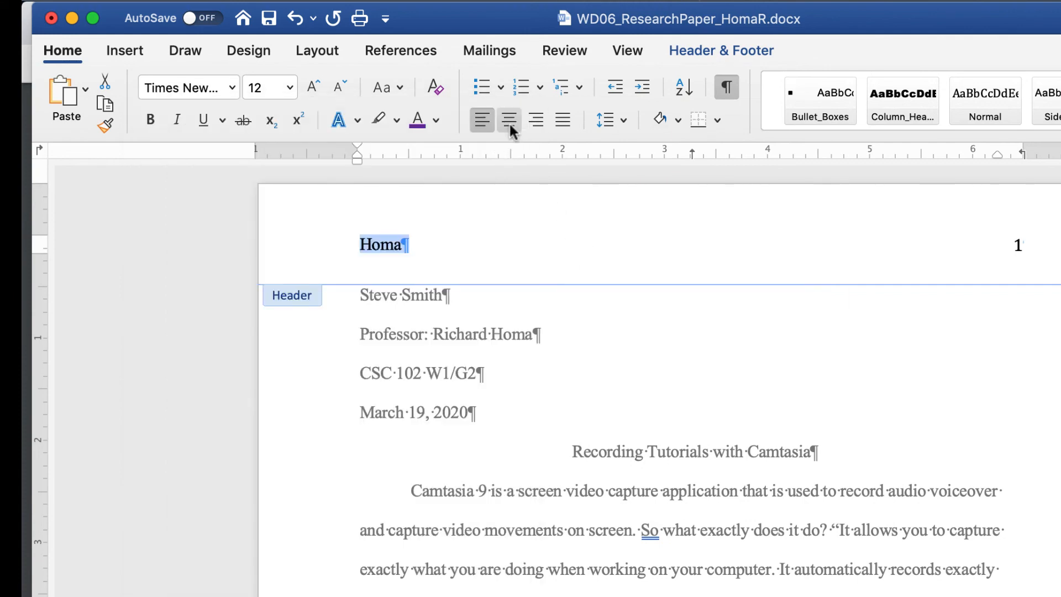
pyautogui.click(535, 119)
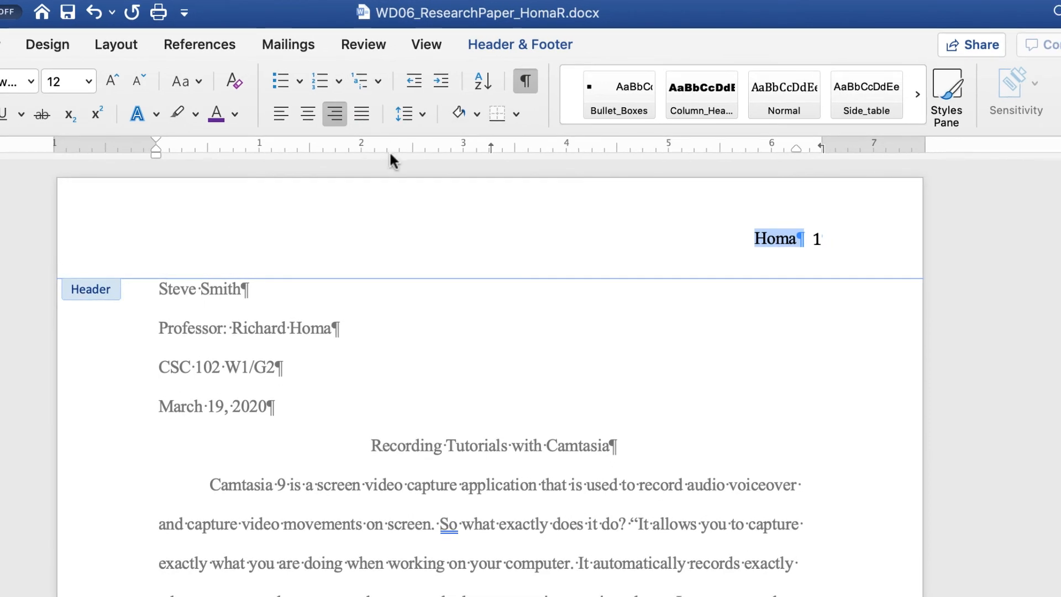
pyautogui.doubleClick(817, 239)
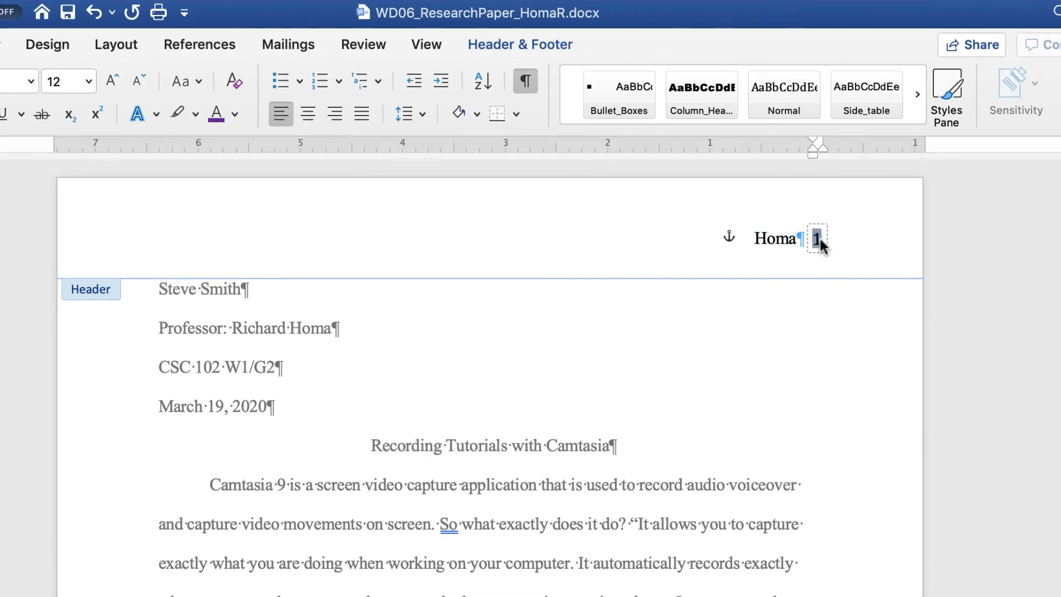
pyautogui.click(31, 81)
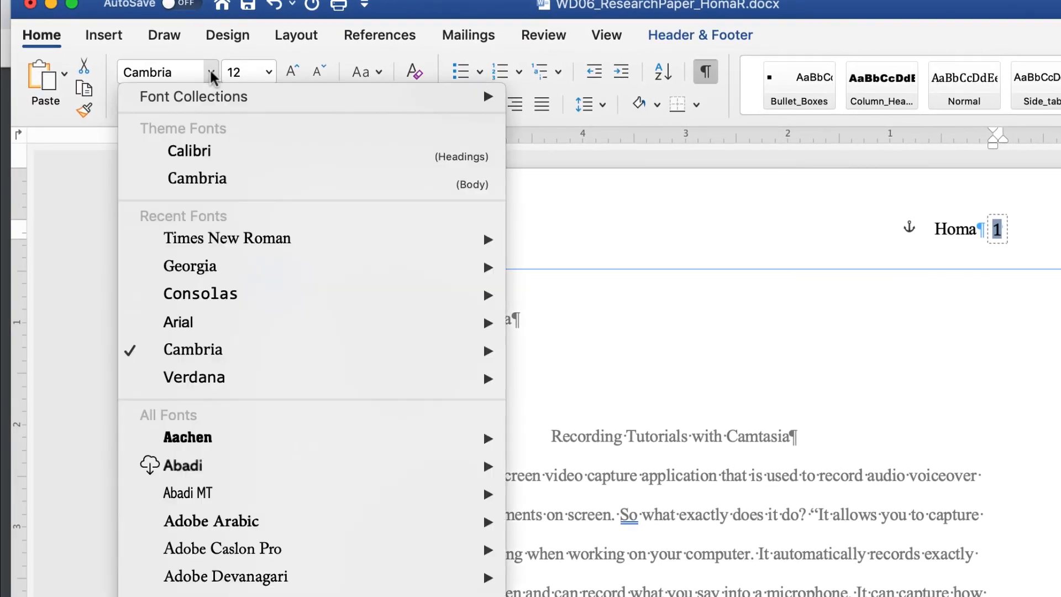
# Step: Set the header page number 1 to Times New Roman and check page 2's header
pyautogui.moveTo(485, 234)
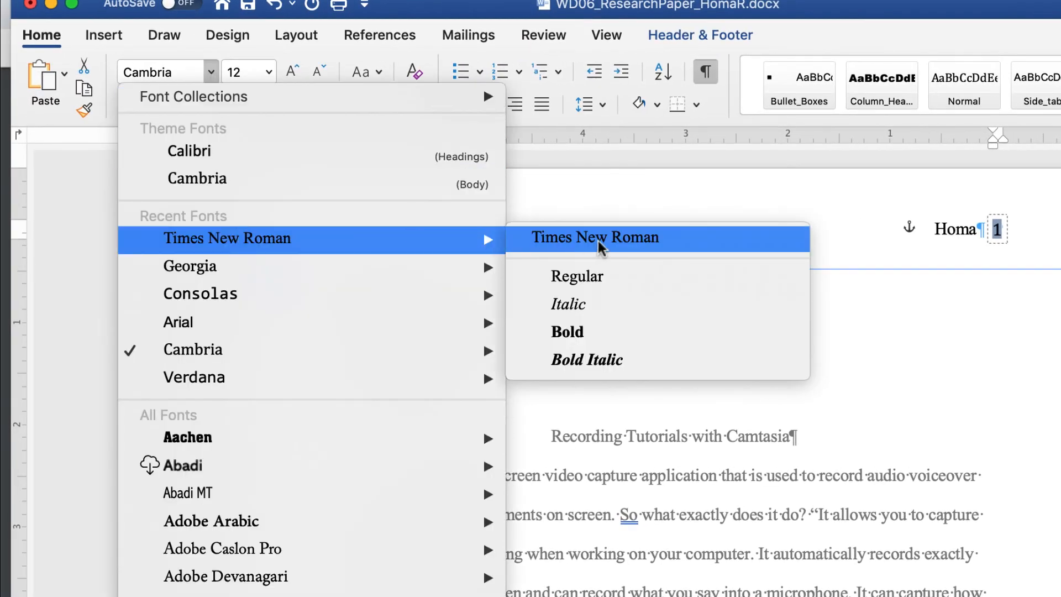
pyautogui.click(598, 241)
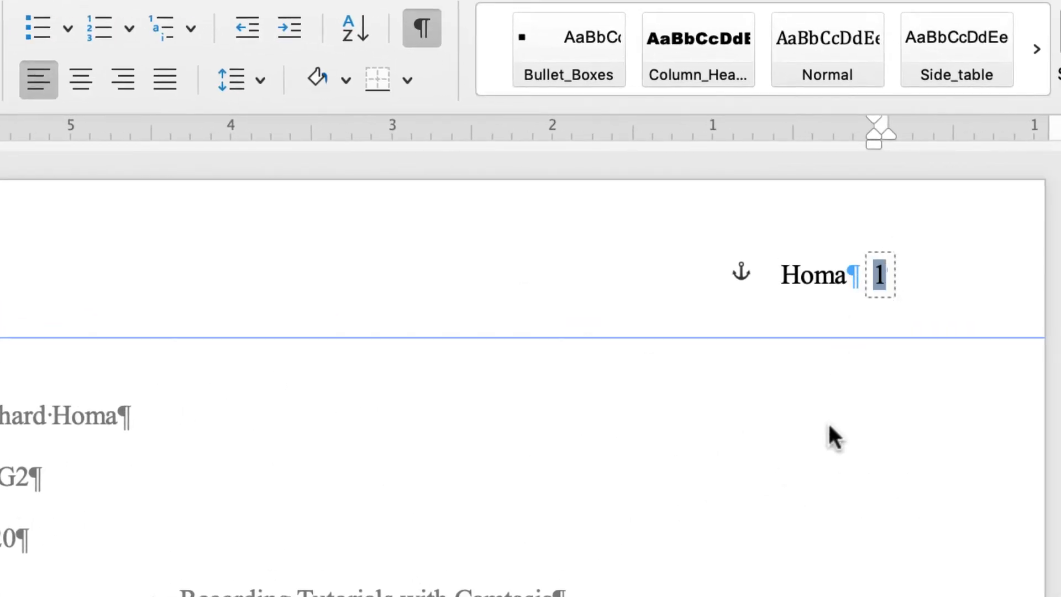
pyautogui.scroll(-15, 831, 426)
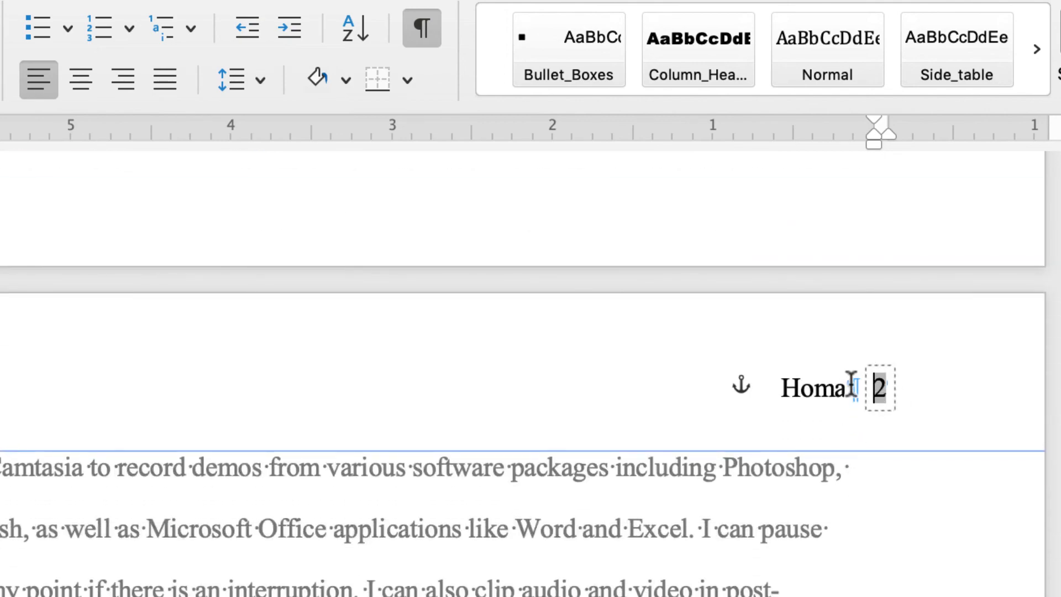
pyautogui.scroll(3, 851, 384)
pyautogui.scroll(12, 850, 381)
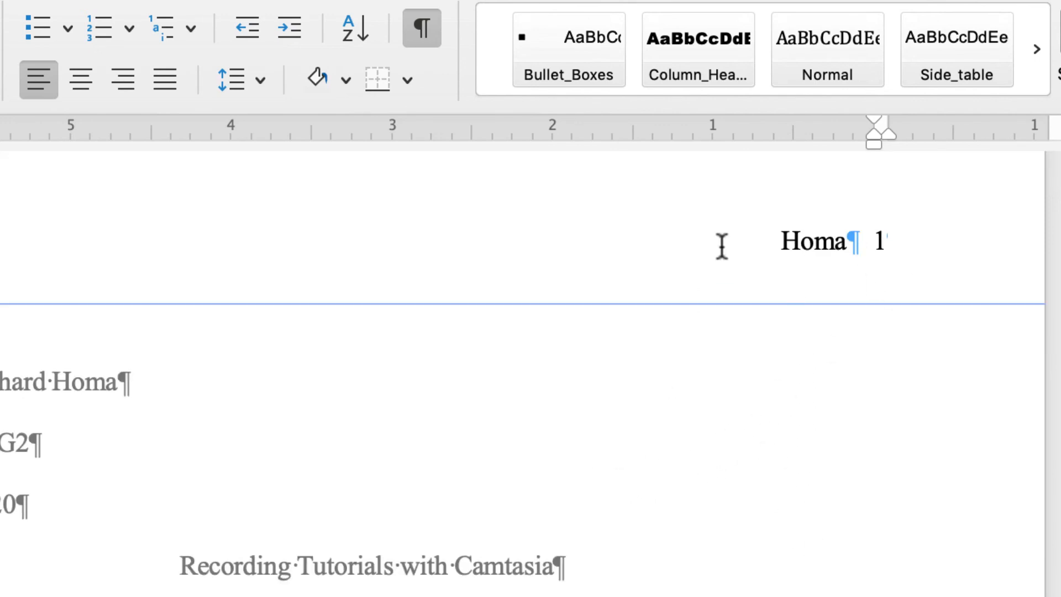
# Step: Overwrite the header name with the student's last name and exit the header into the body
pyautogui.doubleClick(807, 243)
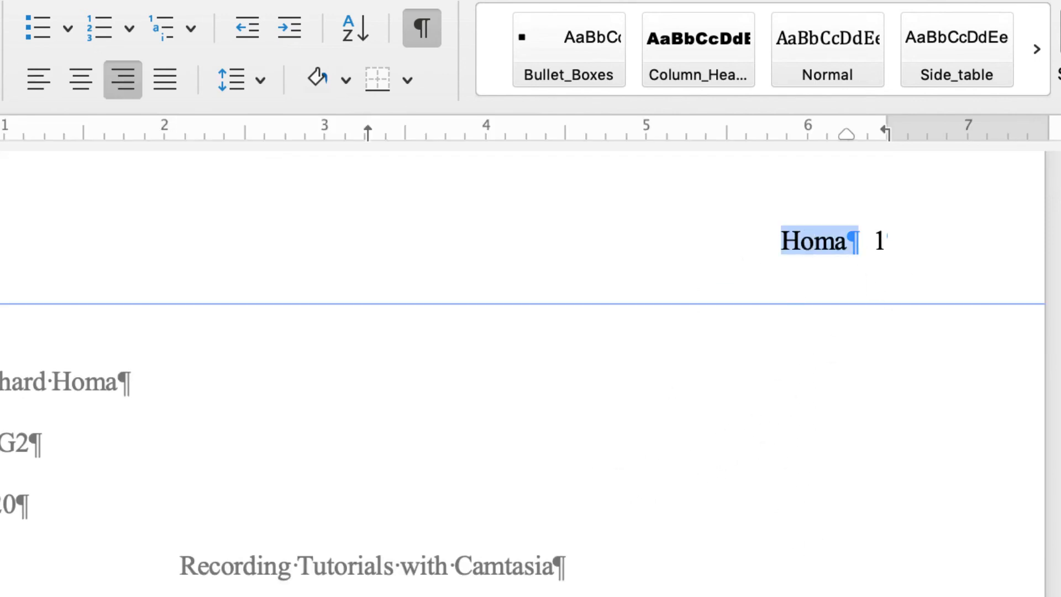
pyautogui.write('Smith¶')
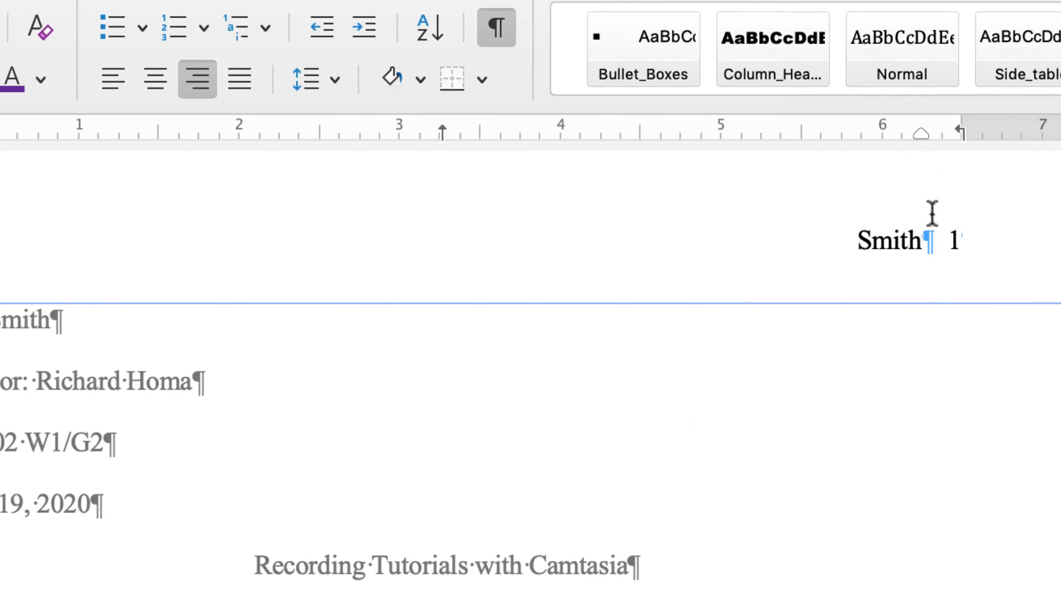
pyautogui.doubleClick(688, 387)
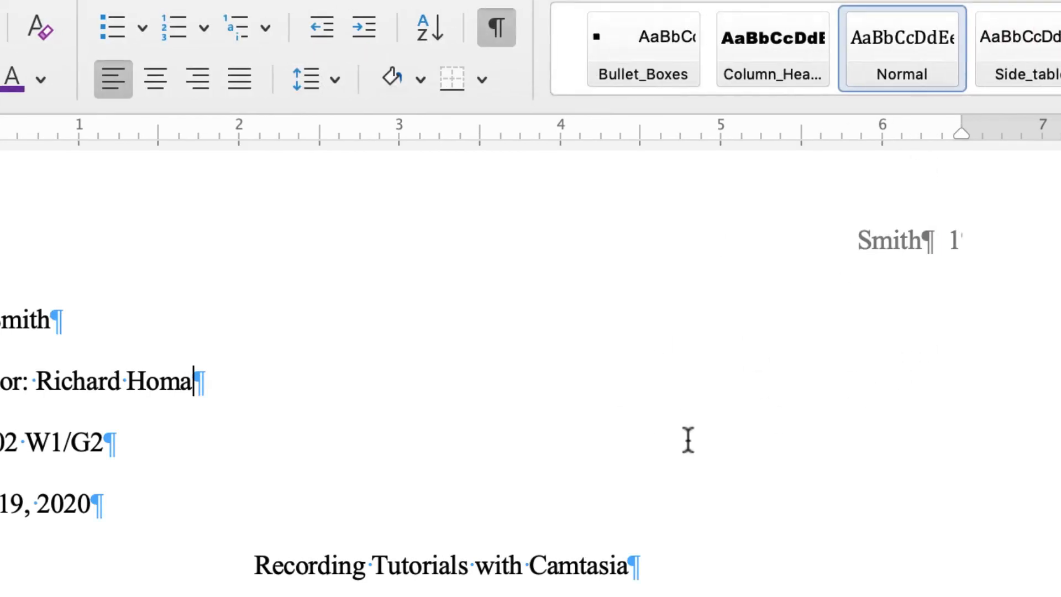
pyautogui.scroll(-10, 687, 442)
pyautogui.scroll(9, 685, 472)
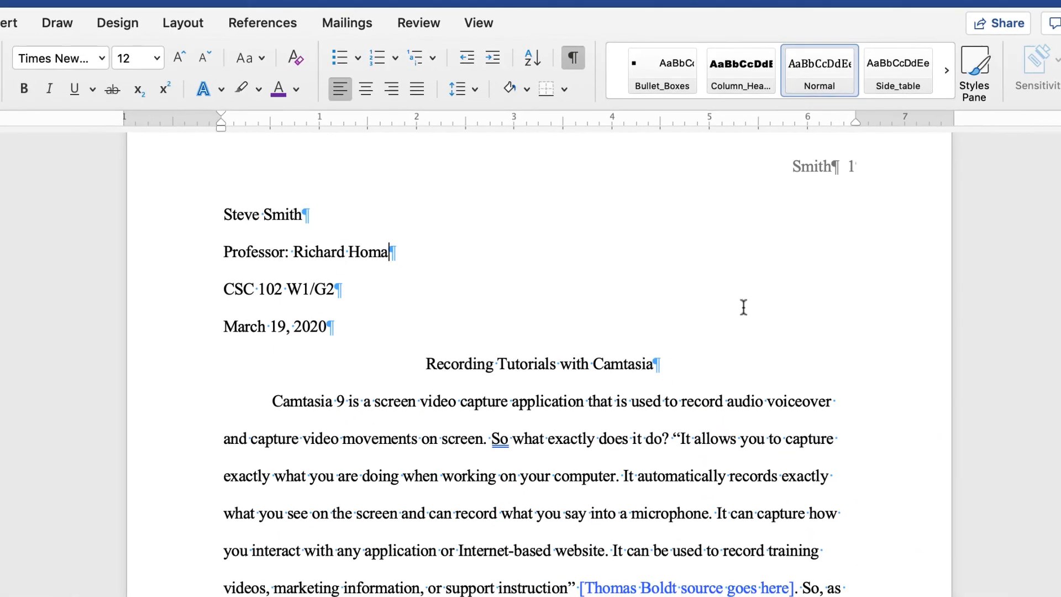
pyautogui.scroll(-15, 853, 193)
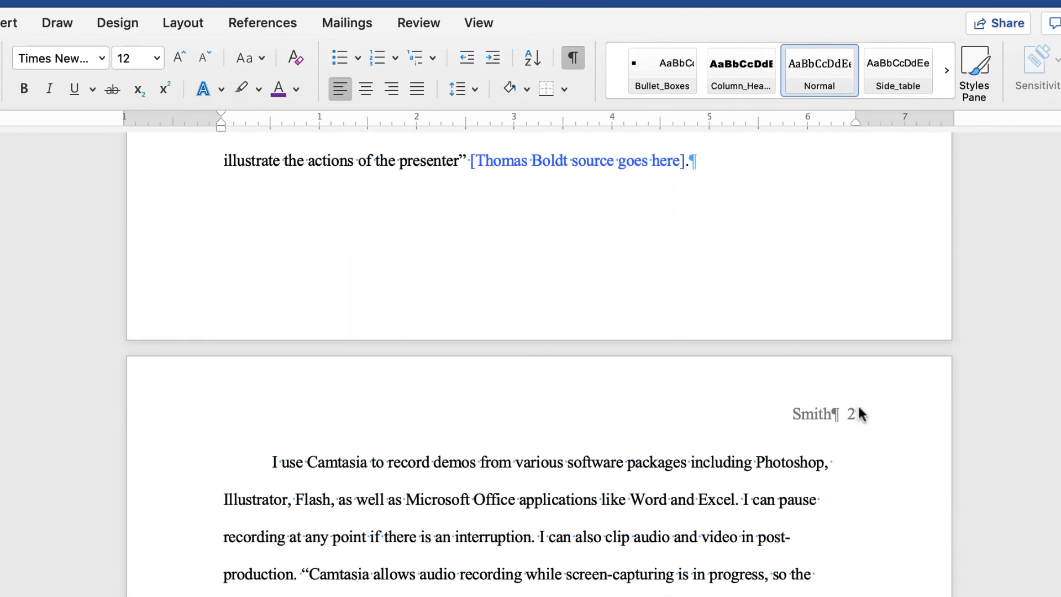
pyautogui.scroll(-10, 611, 395)
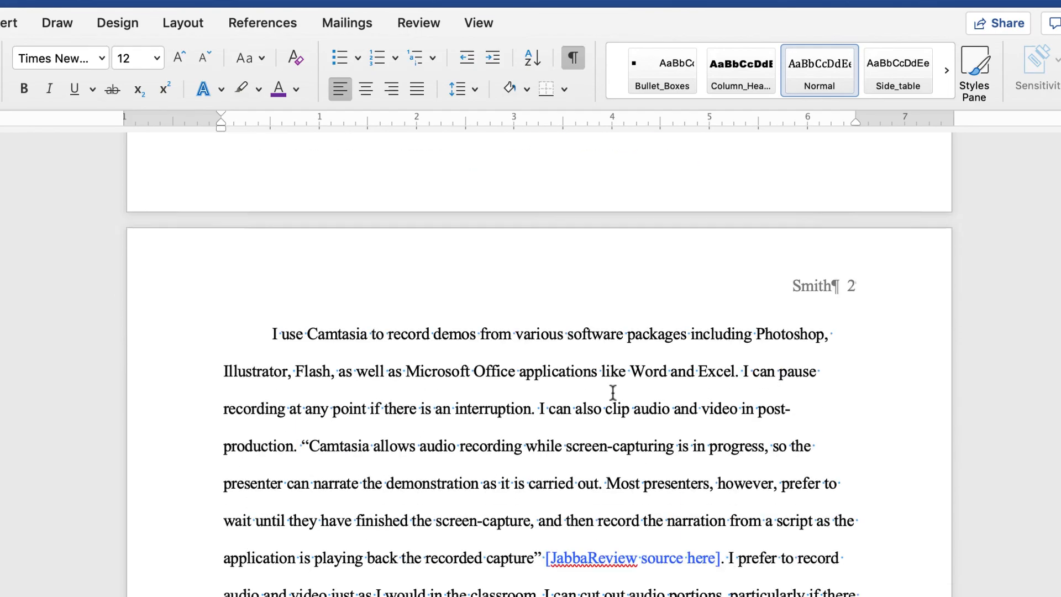
pyautogui.scroll(-10, 612, 393)
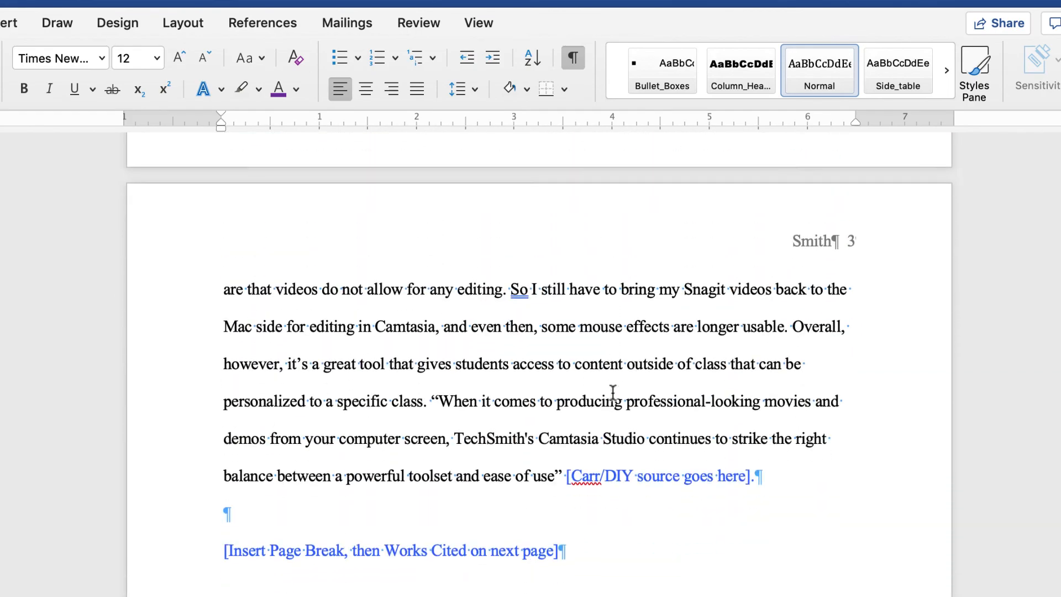
pyautogui.scroll(10, 612, 393)
pyautogui.scroll(15, 612, 394)
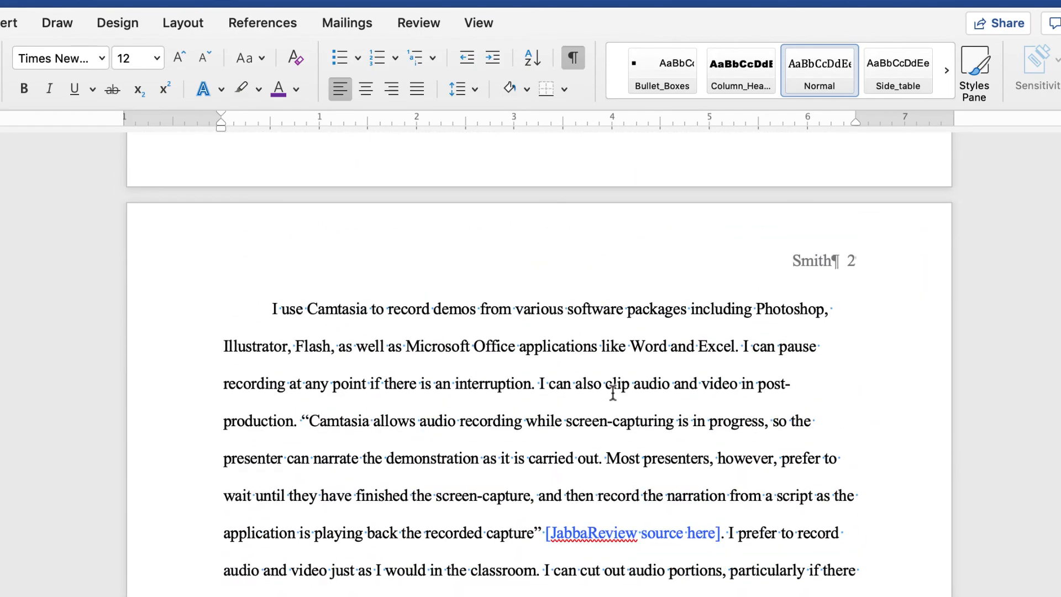
pyautogui.scroll(10, 612, 393)
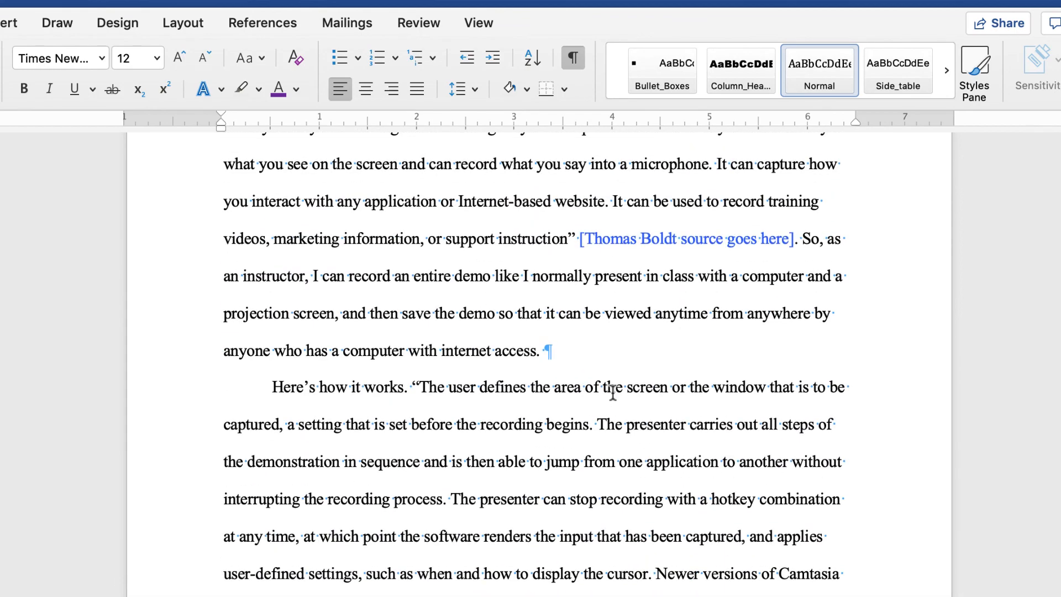
pyautogui.scroll(1, 612, 393)
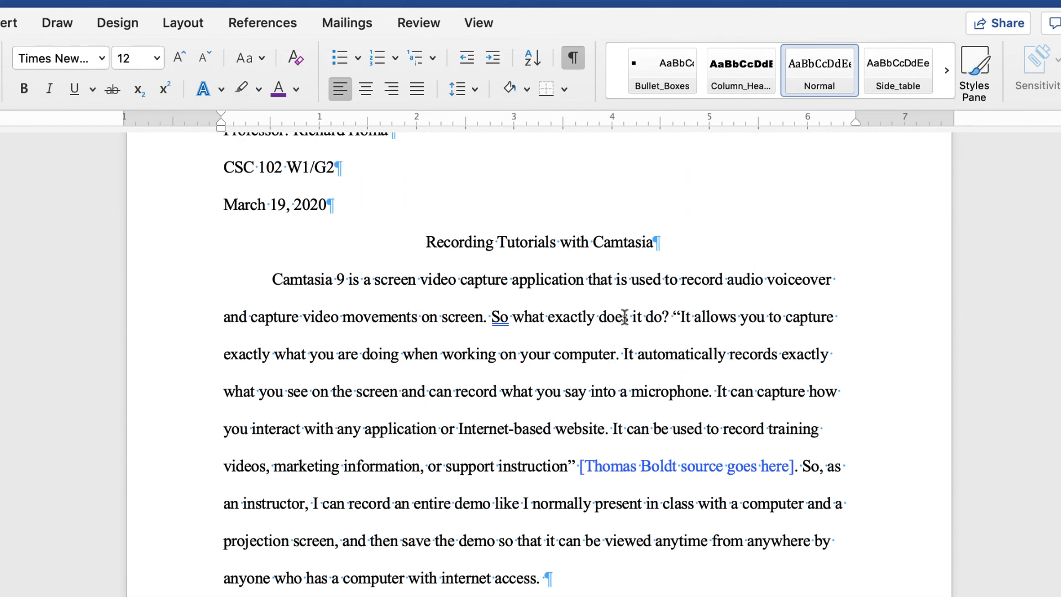
pyautogui.scroll(-4, 638, 319)
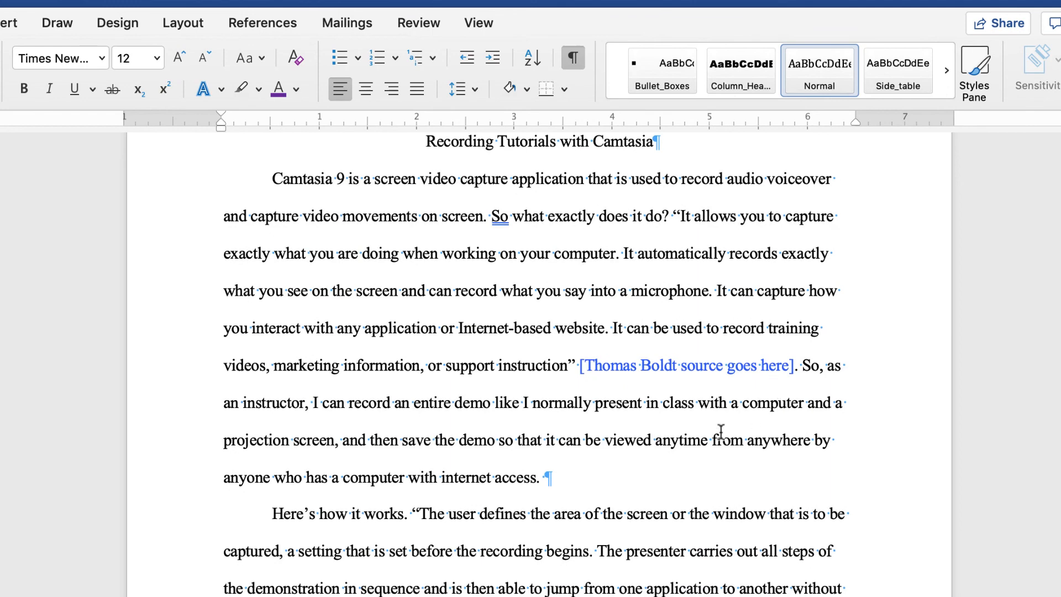
pyautogui.scroll(-2, 724, 414)
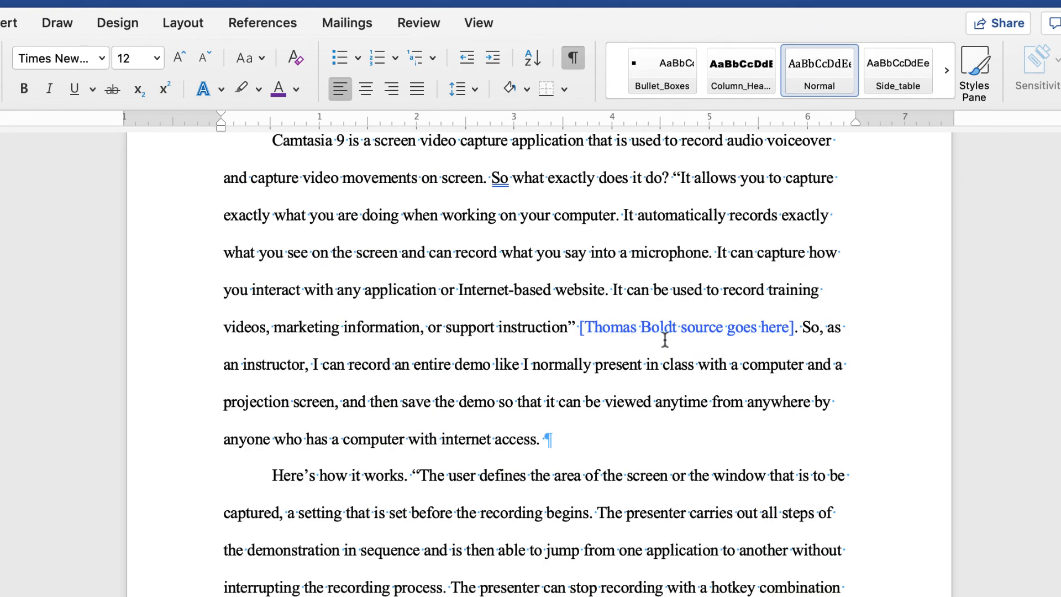